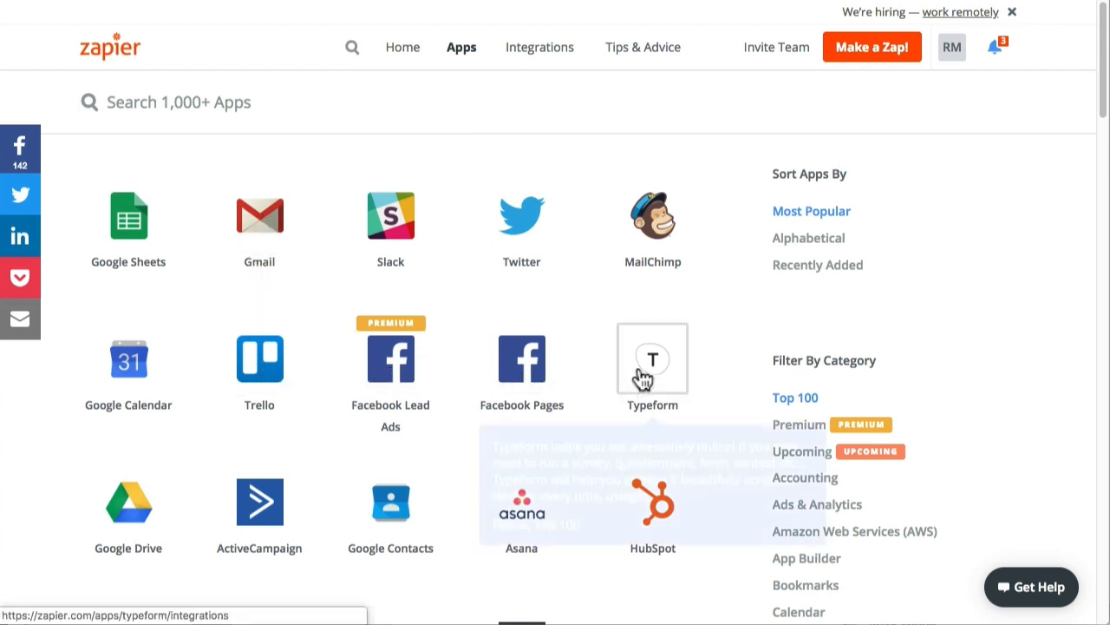
mouse_move(395, 502)
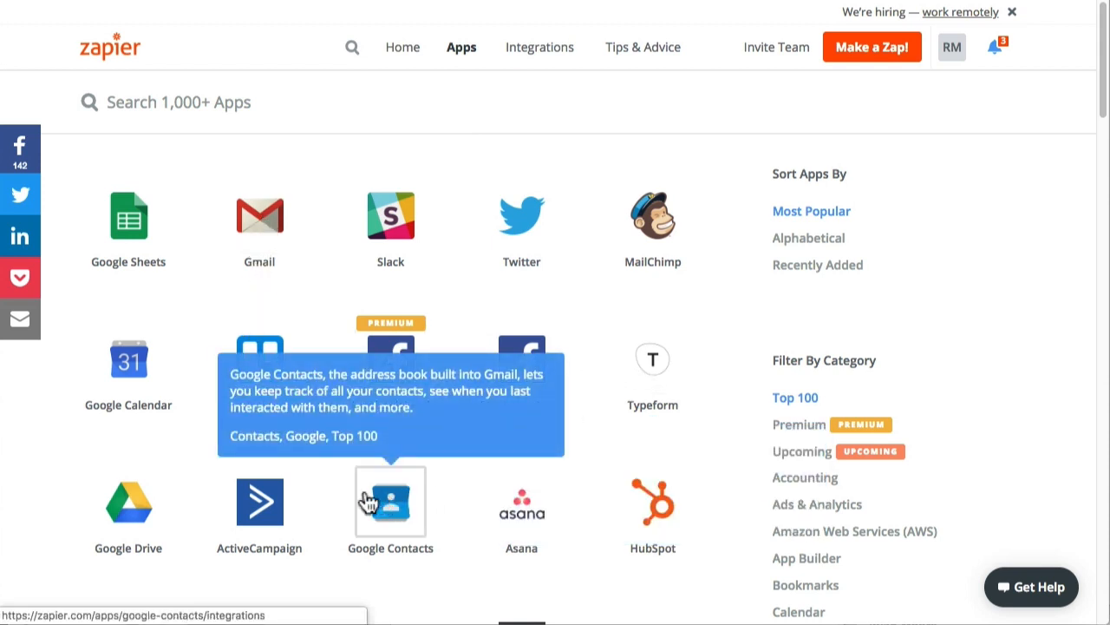
mouse_move(261, 516)
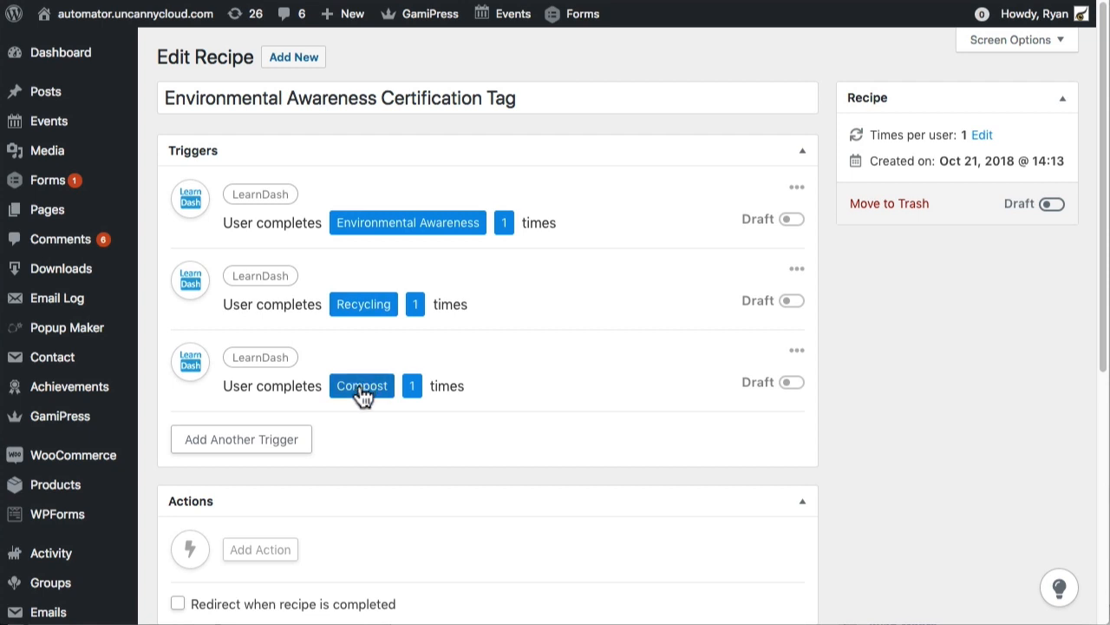
scroll(557, 412, down, 2)
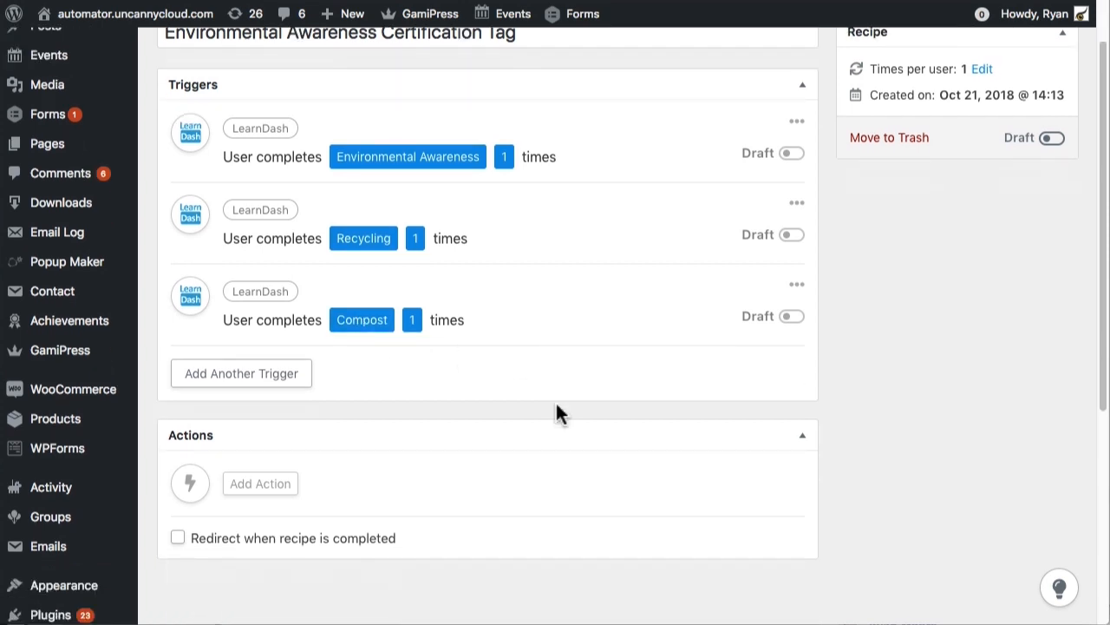
scroll(556, 402, down, 1)
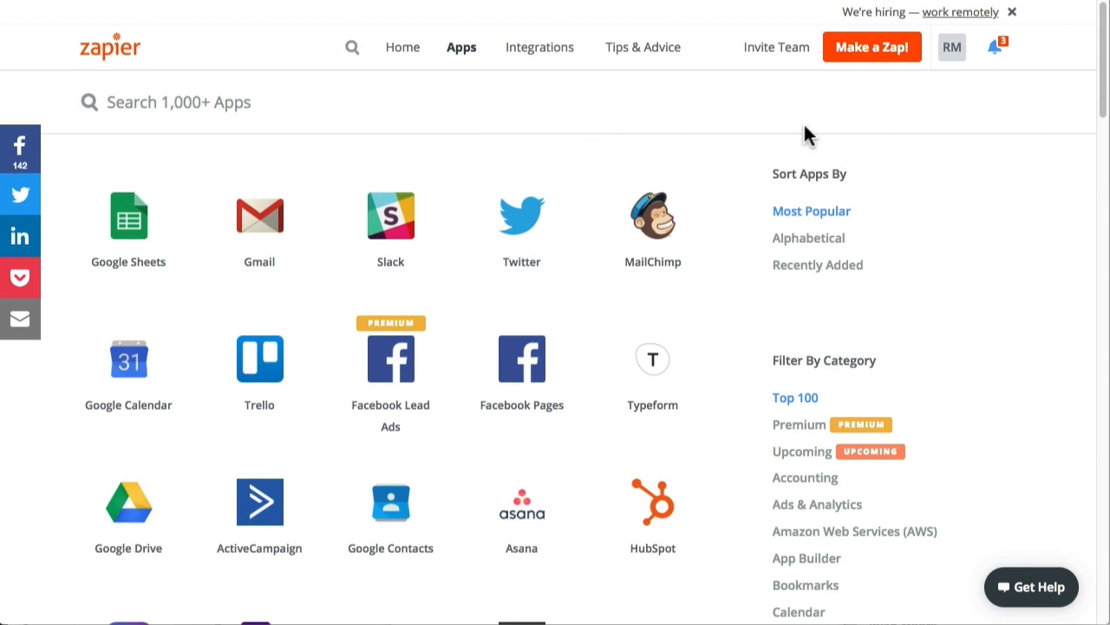
Create a new Zap in Zapier with Webhooks as the trigger app.
click(872, 51)
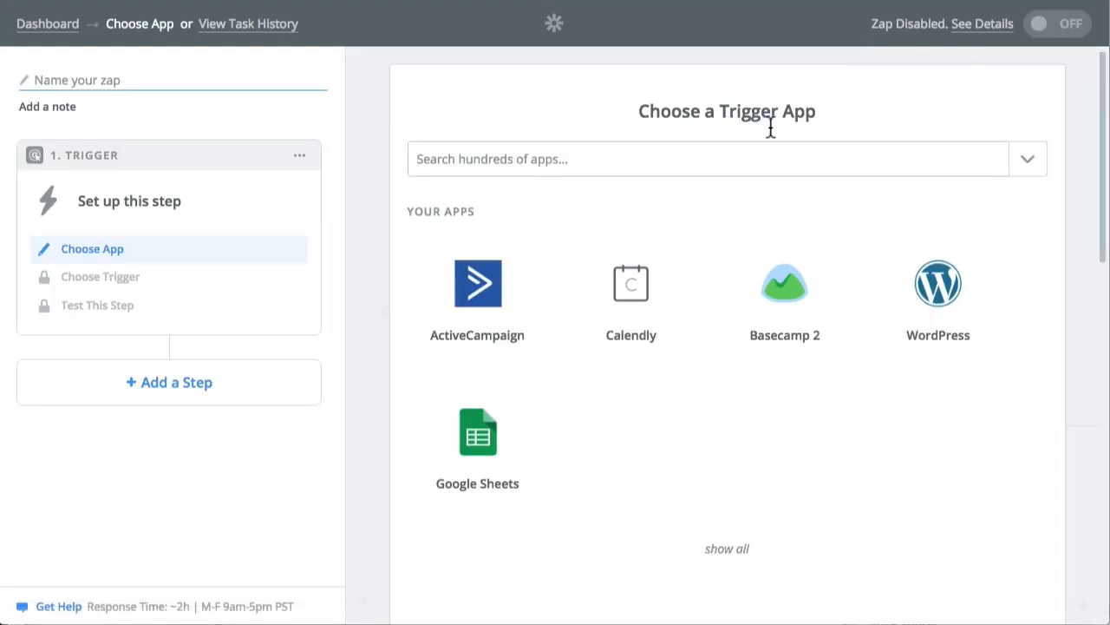
scroll(661, 371, down, 4)
scroll(661, 371, down, 3)
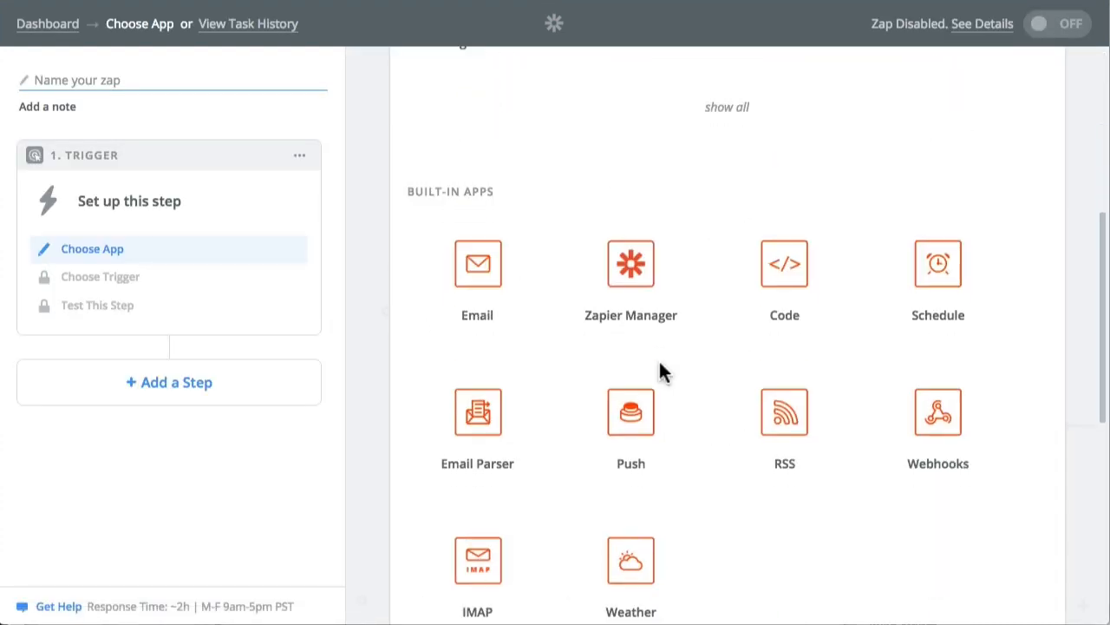
click(944, 457)
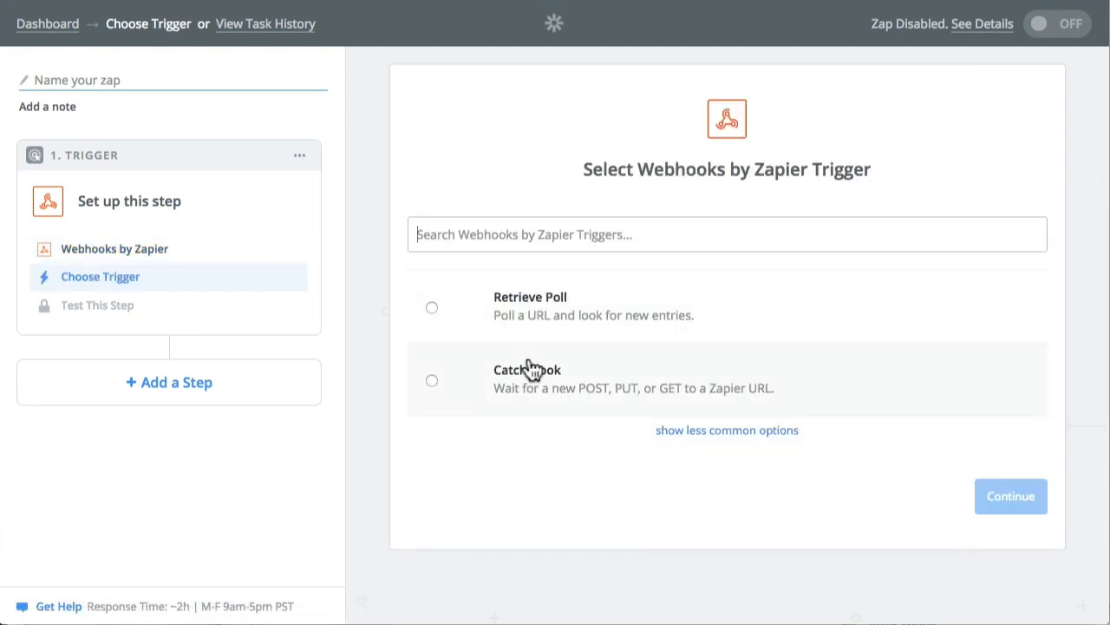
Set the trigger to Catch Hook with no child key and copy the generated webhook URL.
click(448, 384)
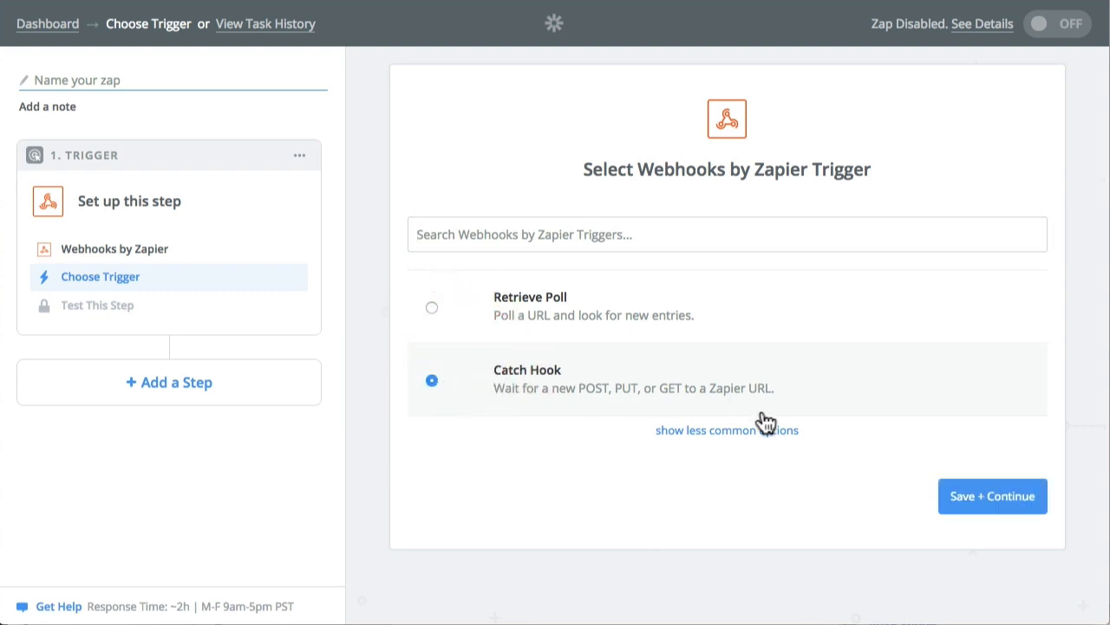
click(980, 503)
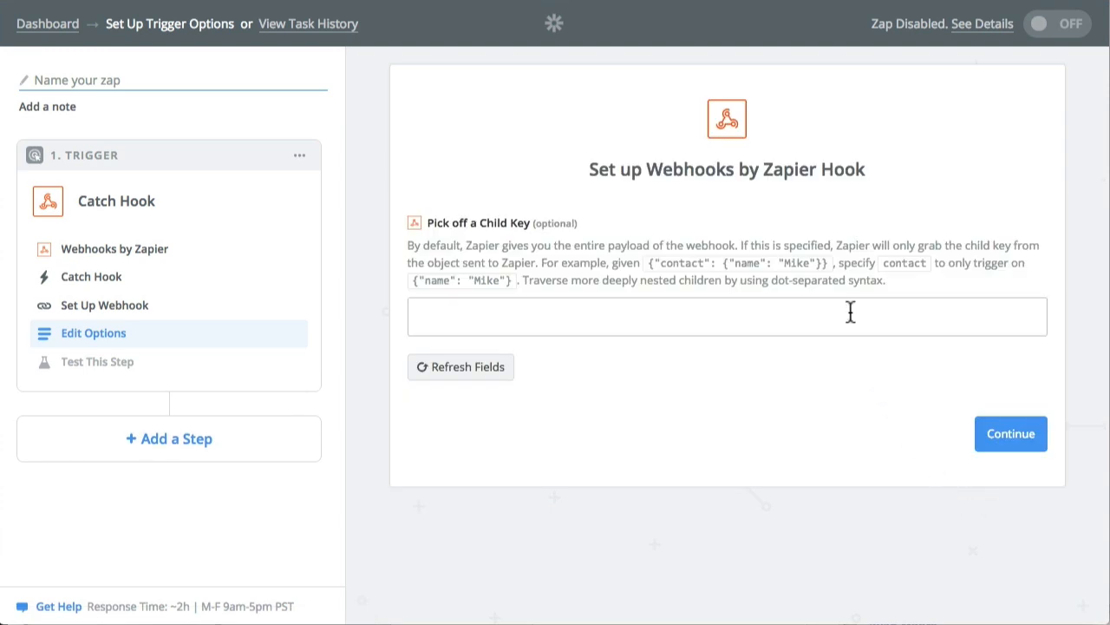
click(1006, 438)
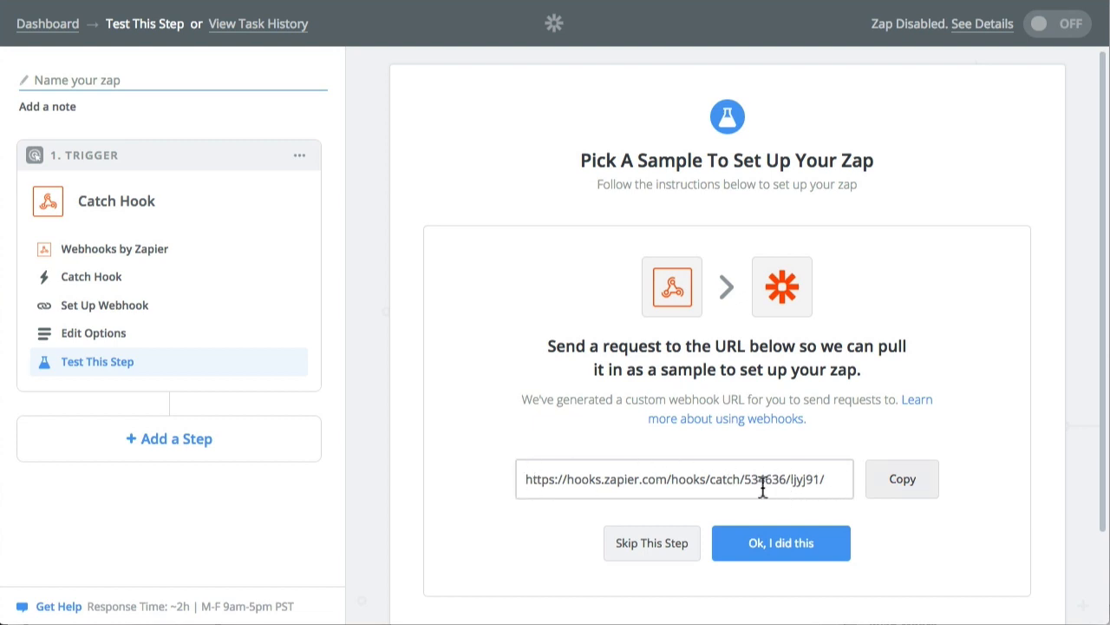
click(894, 488)
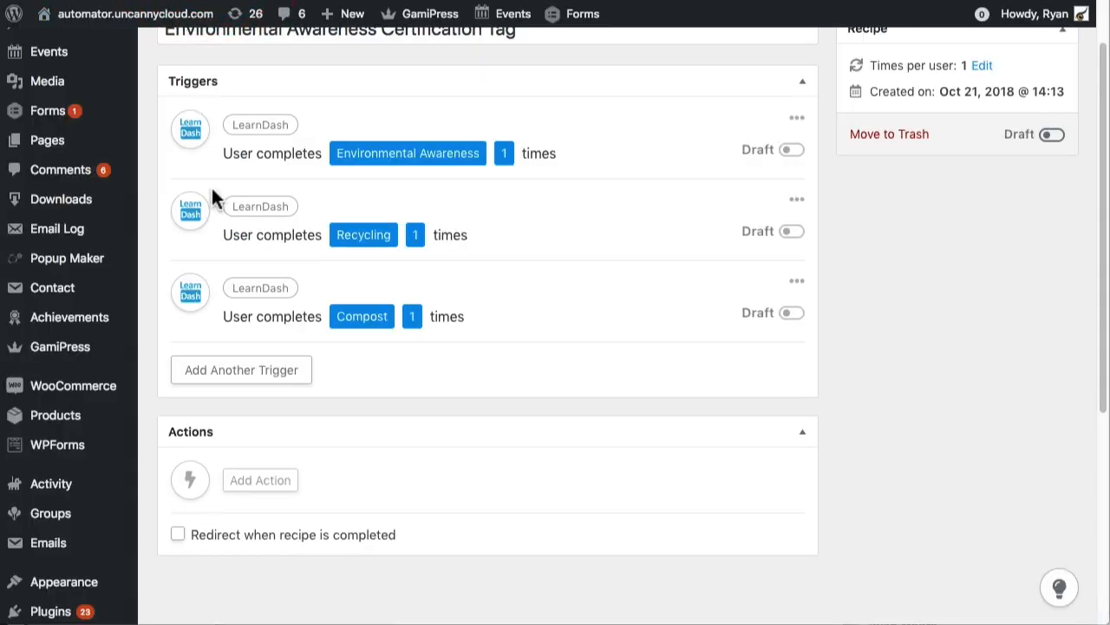
In the WordPress recipe editor, add a Zapier action that sends data to a Zapier webhook.
click(260, 481)
scroll(382, 521, down, 1)
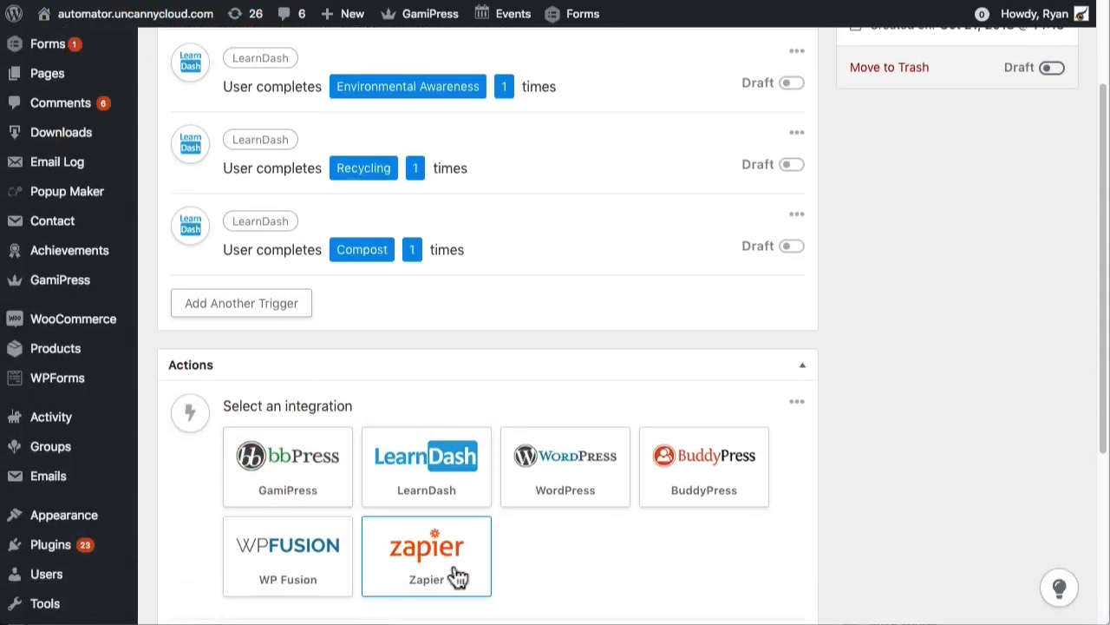
click(451, 566)
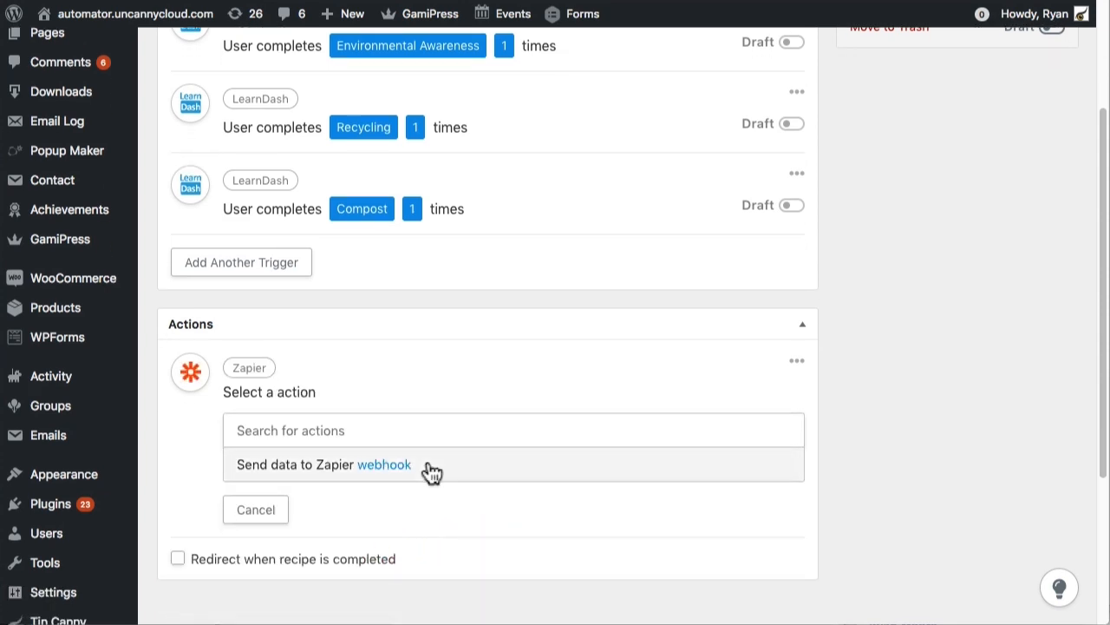
click(383, 468)
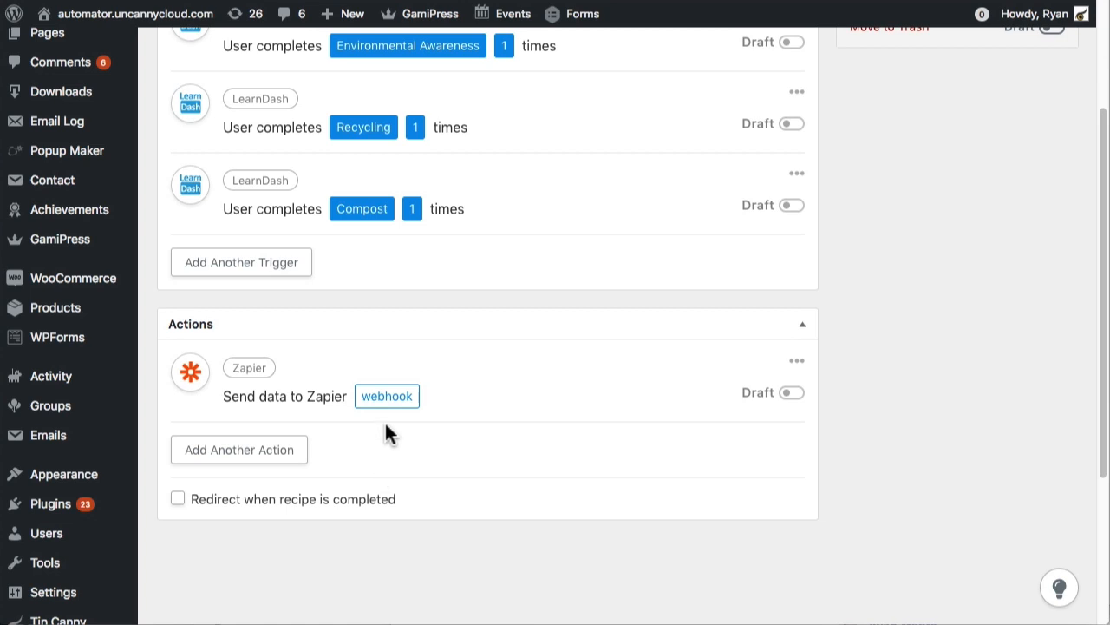
Open the action's webhook settings and paste the copied Zapier hook address as the Webhook URL.
click(385, 399)
click(359, 473)
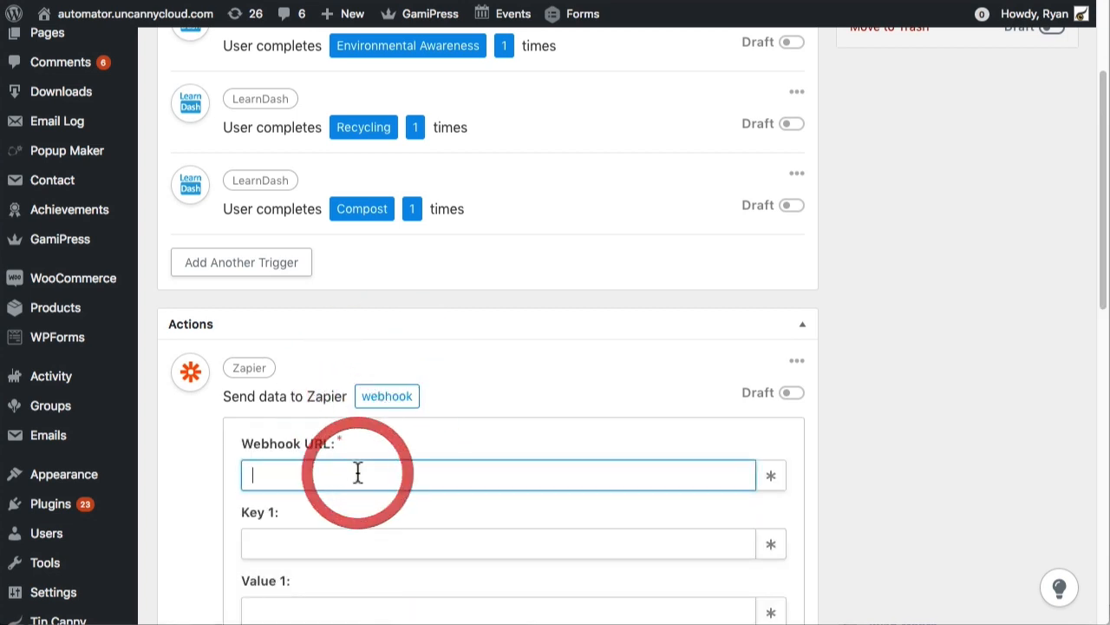
key(ctrl+v)
Name the webhook's Key 1 "Email Address" and Key 2 "Tag".
scroll(361, 473, down, 5)
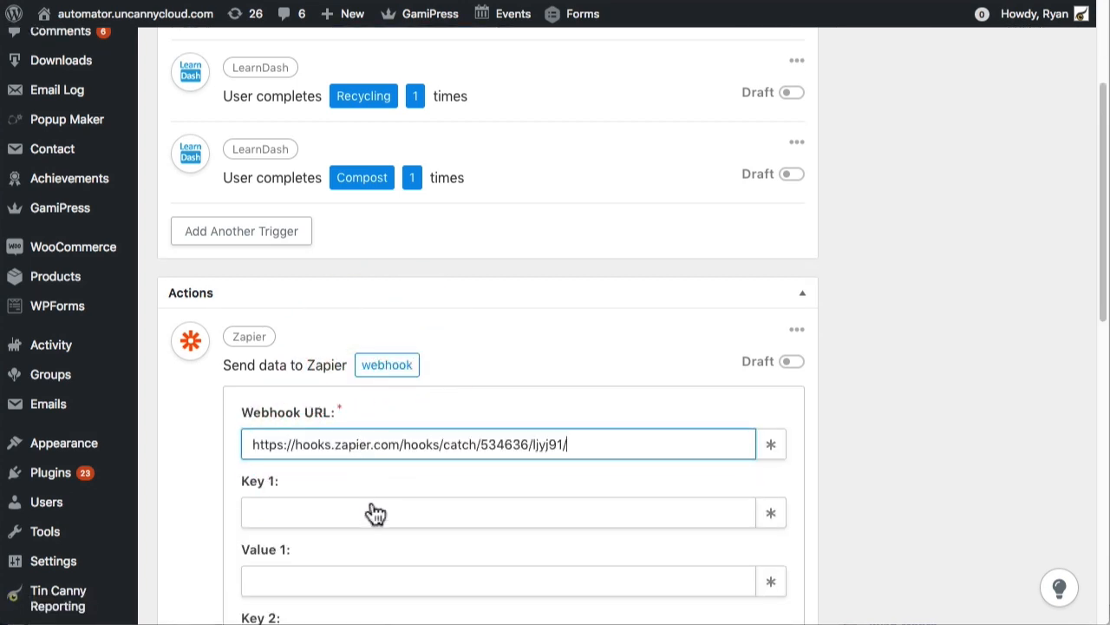
scroll(374, 507, down, 2)
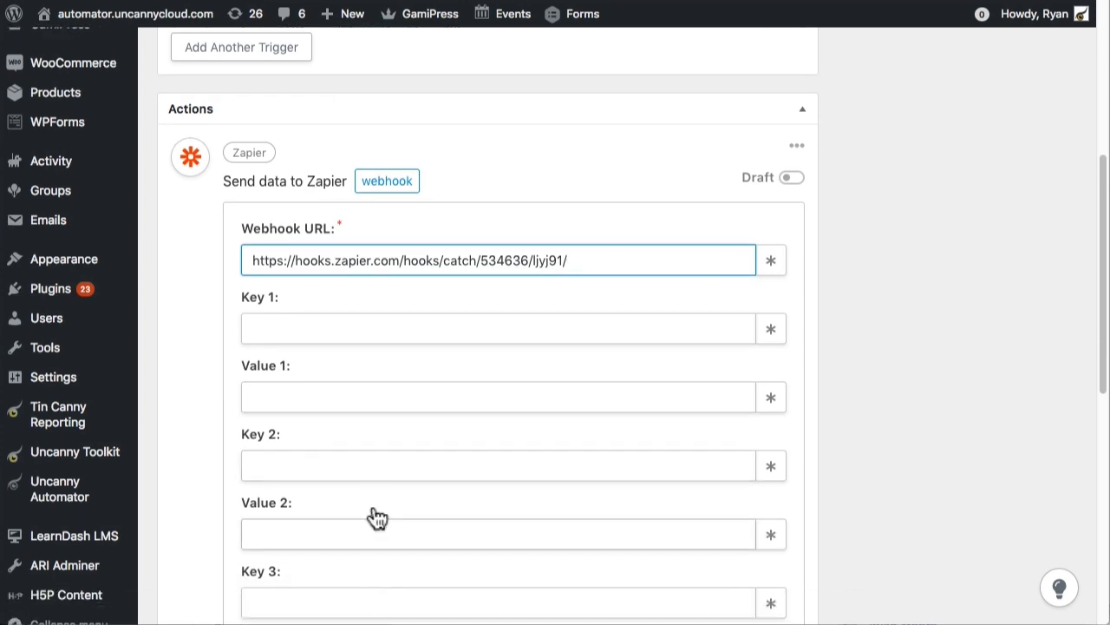
scroll(374, 507, down, 1)
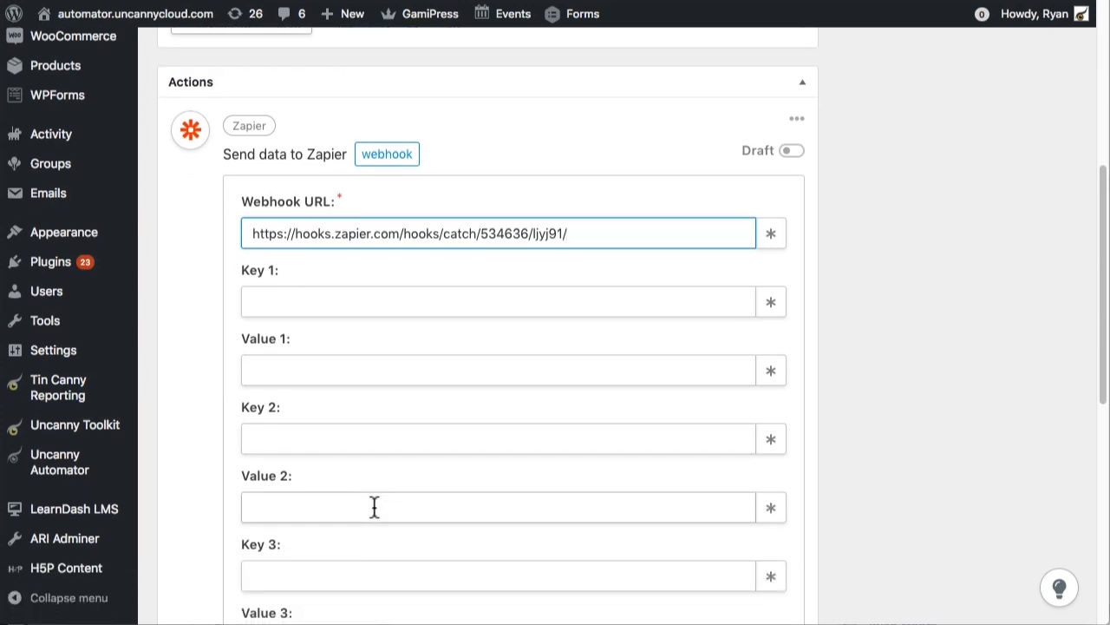
scroll(374, 507, down, 1)
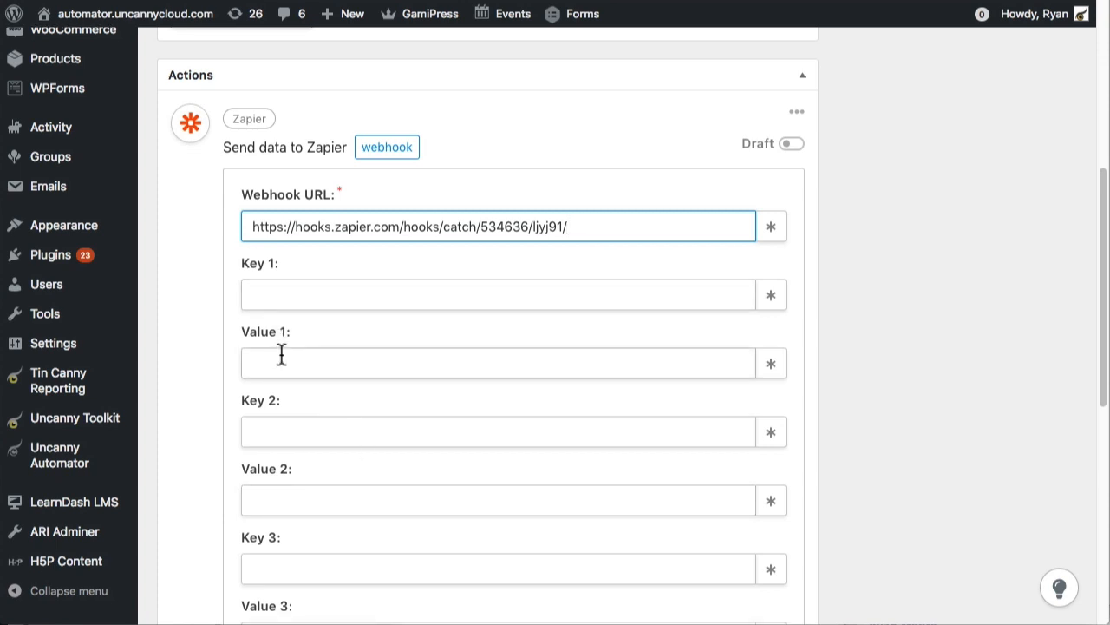
click(284, 290)
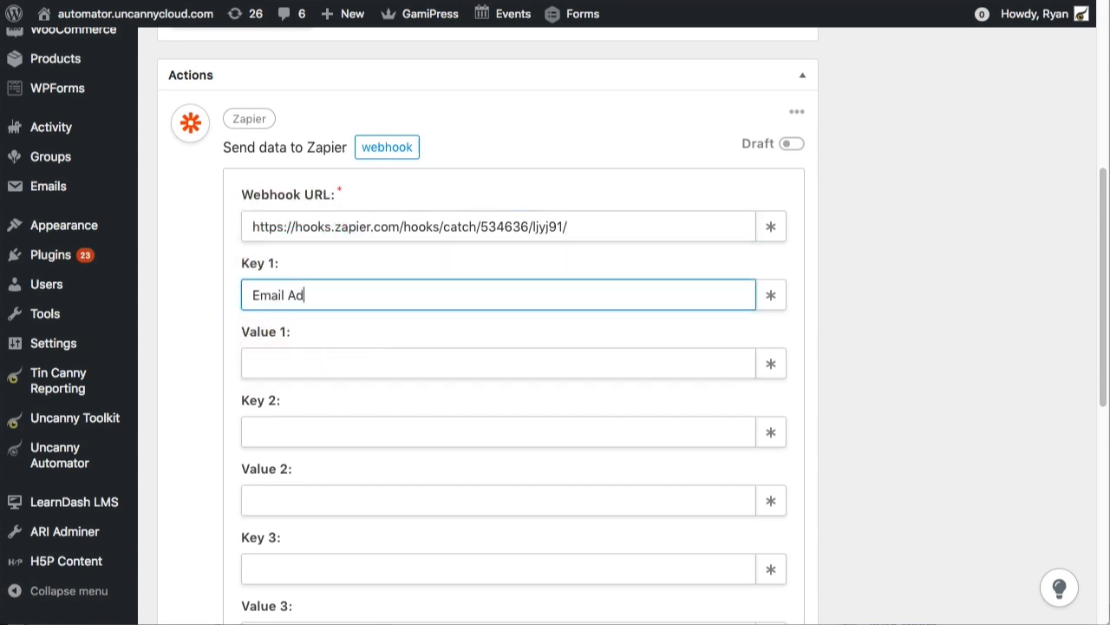
click(305, 426)
text(Tag)
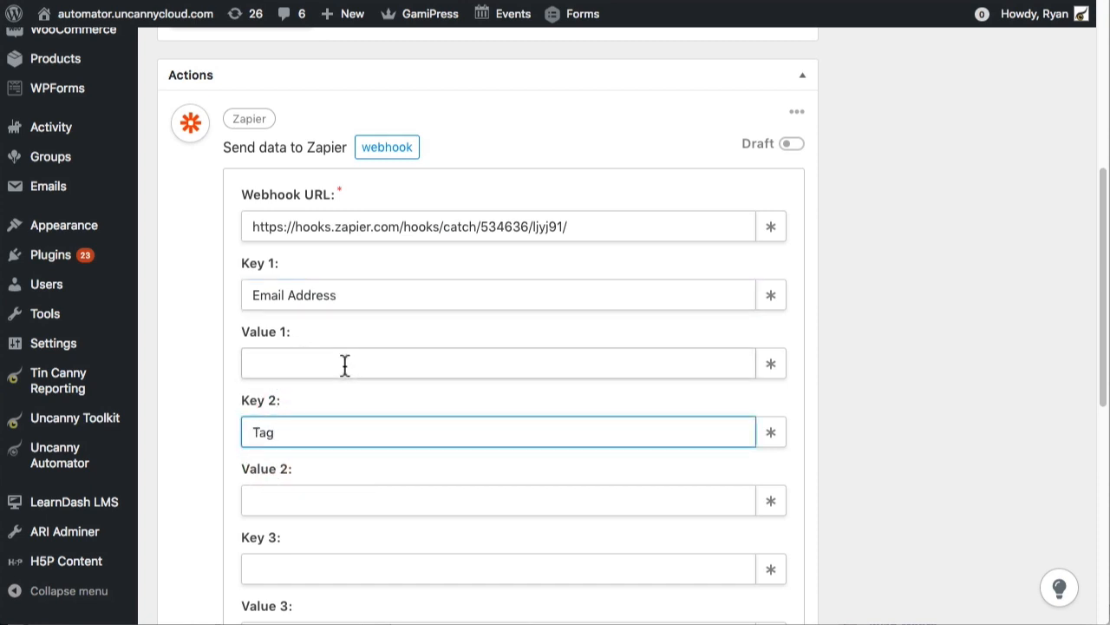
Fill Value 1 with the common User email token.
click(344, 365)
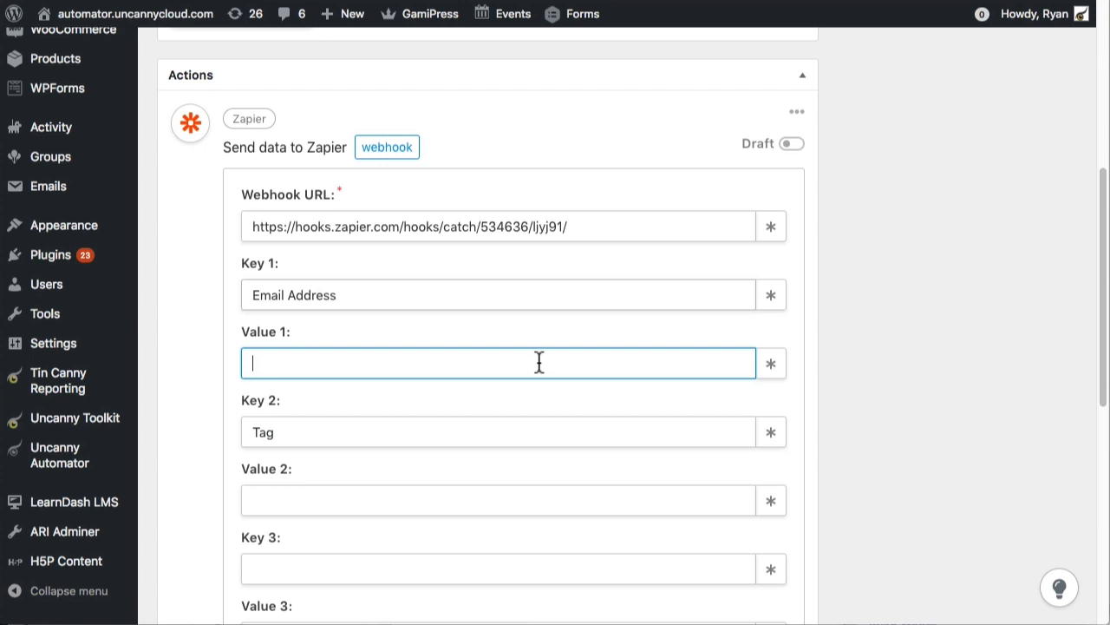
click(773, 365)
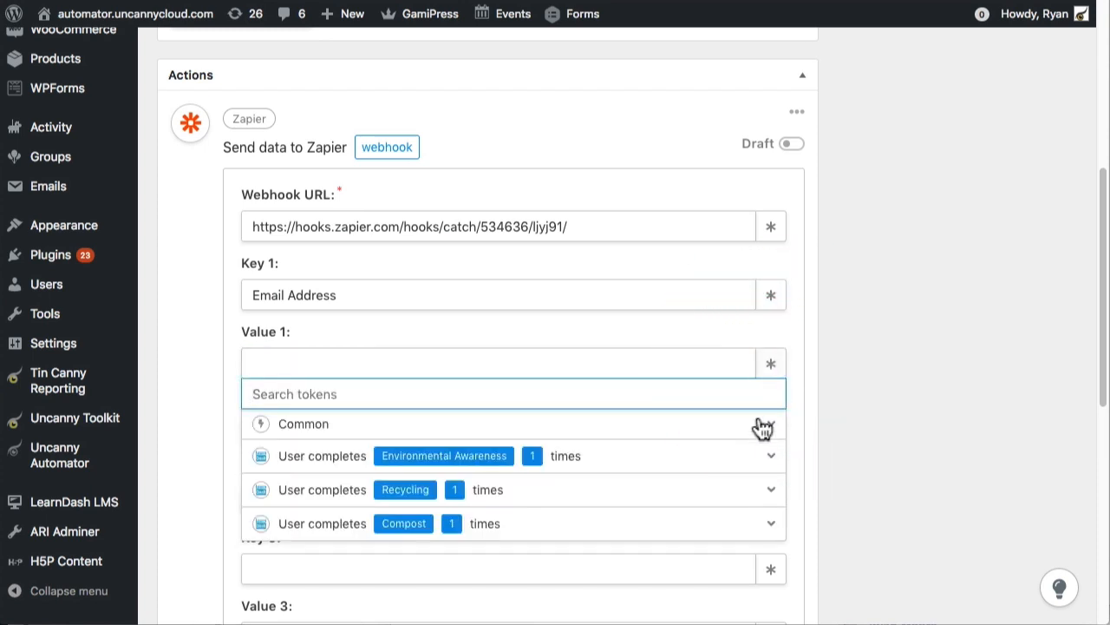
scroll(738, 466, down, 1)
click(337, 413)
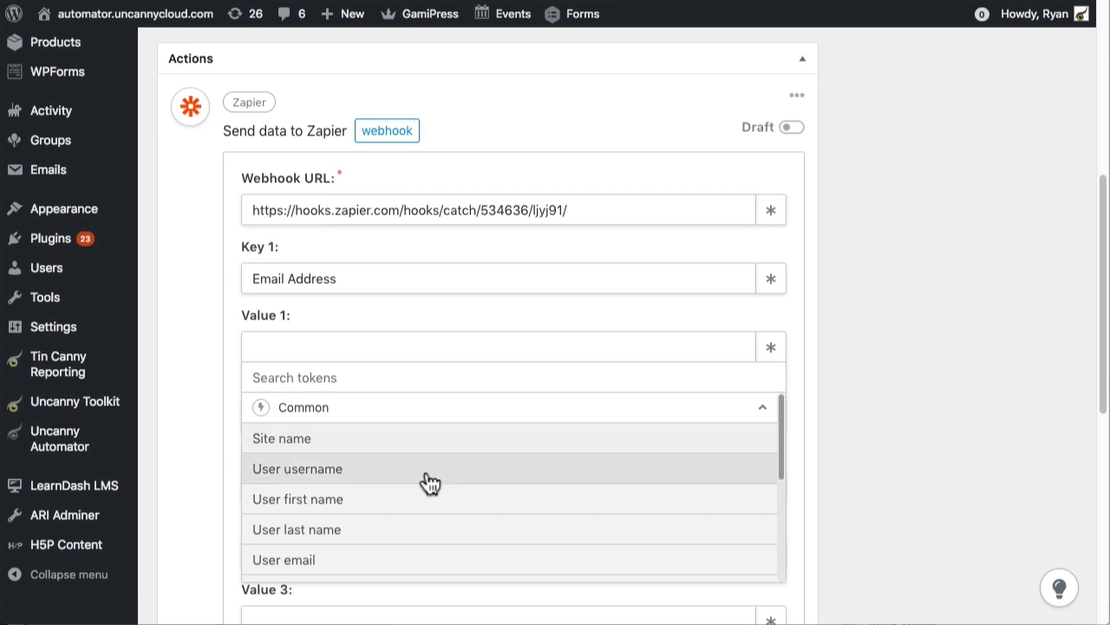
click(381, 562)
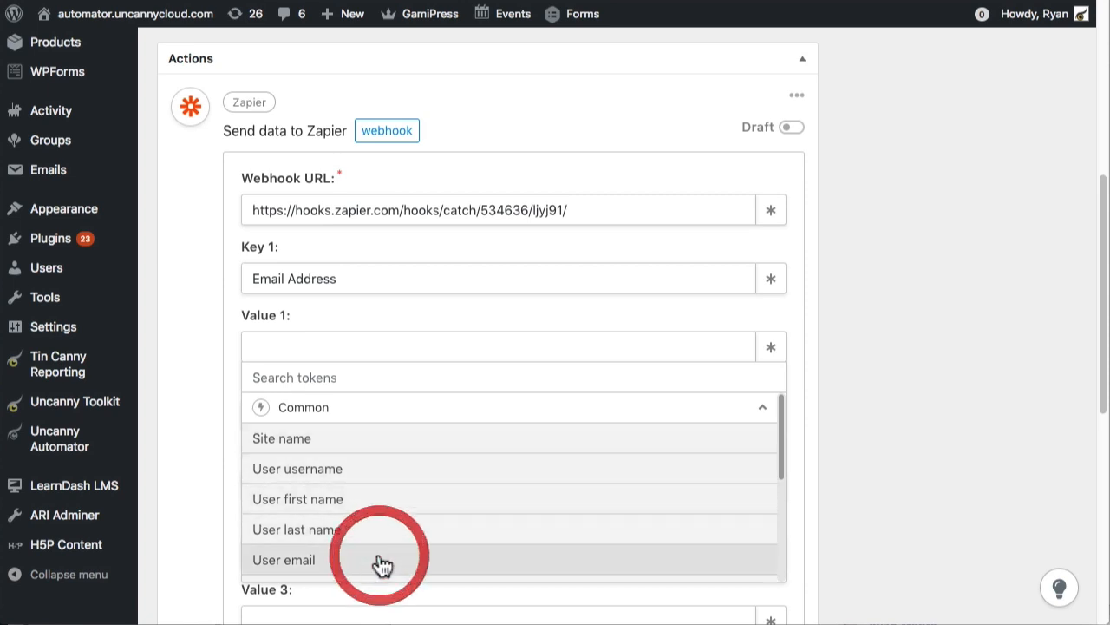
Set Value 2 to "Certified" and save the webhook action.
click(302, 486)
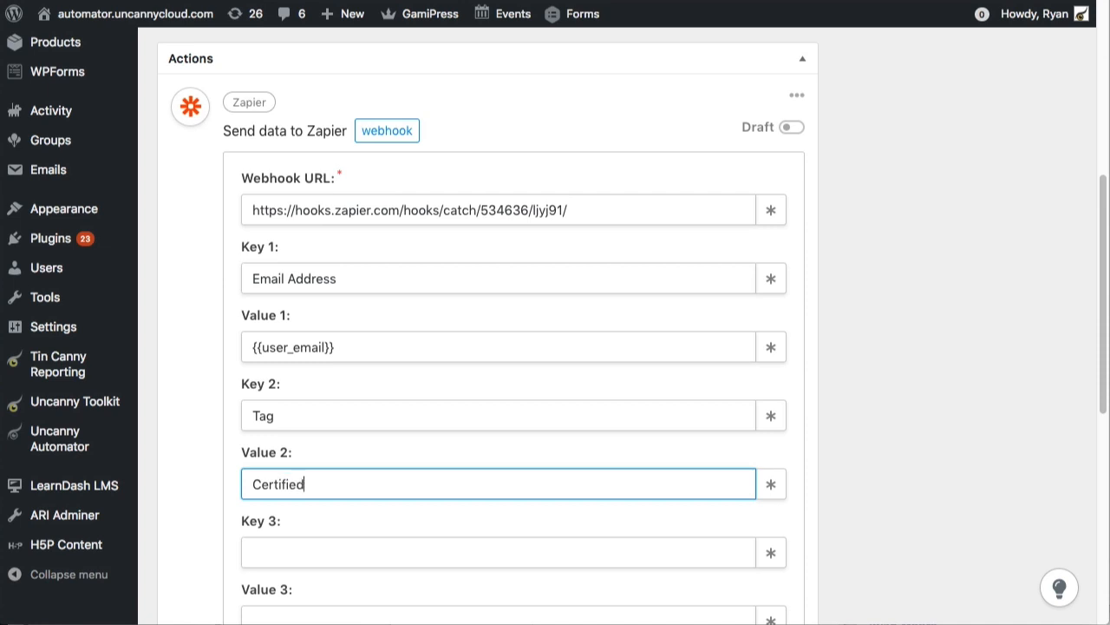
scroll(621, 447, down, 2)
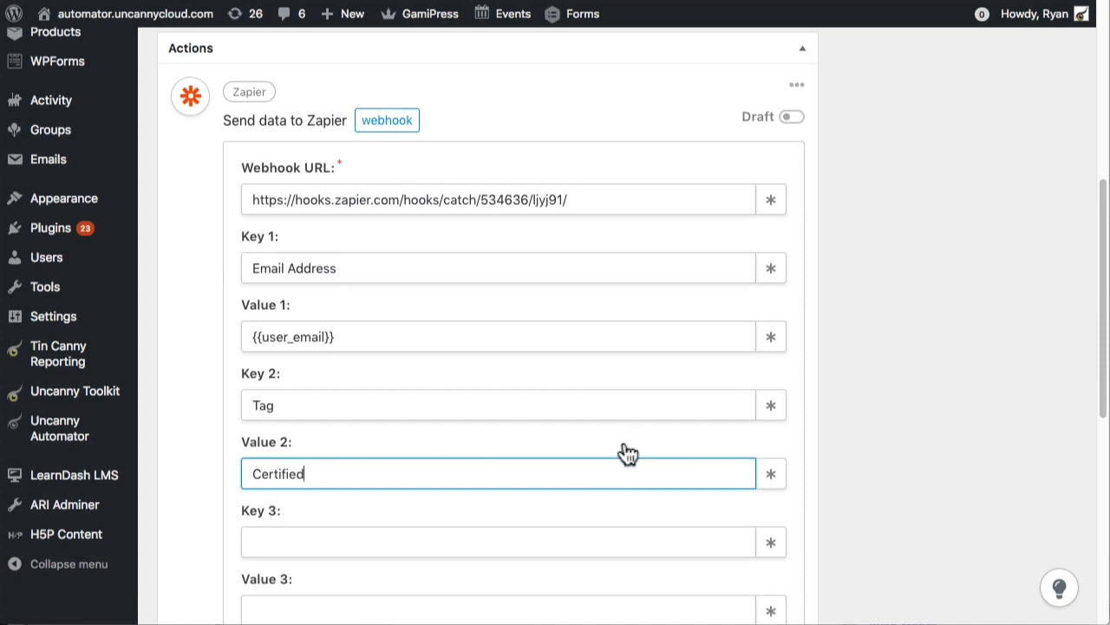
scroll(623, 438, down, 5)
scroll(650, 483, up, 1)
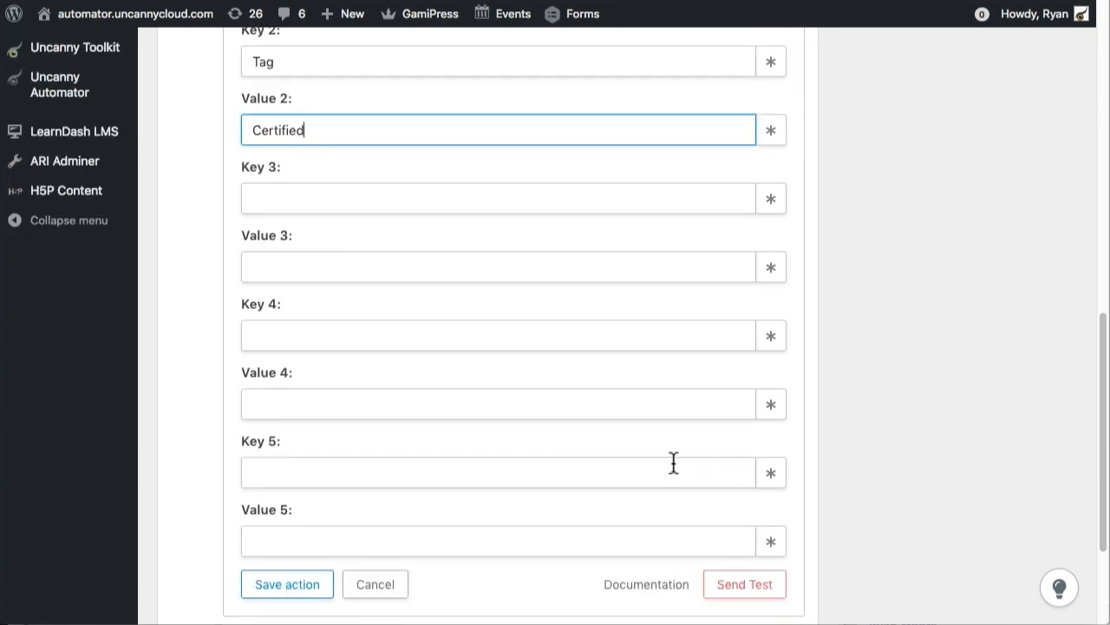
scroll(671, 460, down, 1)
scroll(674, 479, down, 2)
click(289, 408)
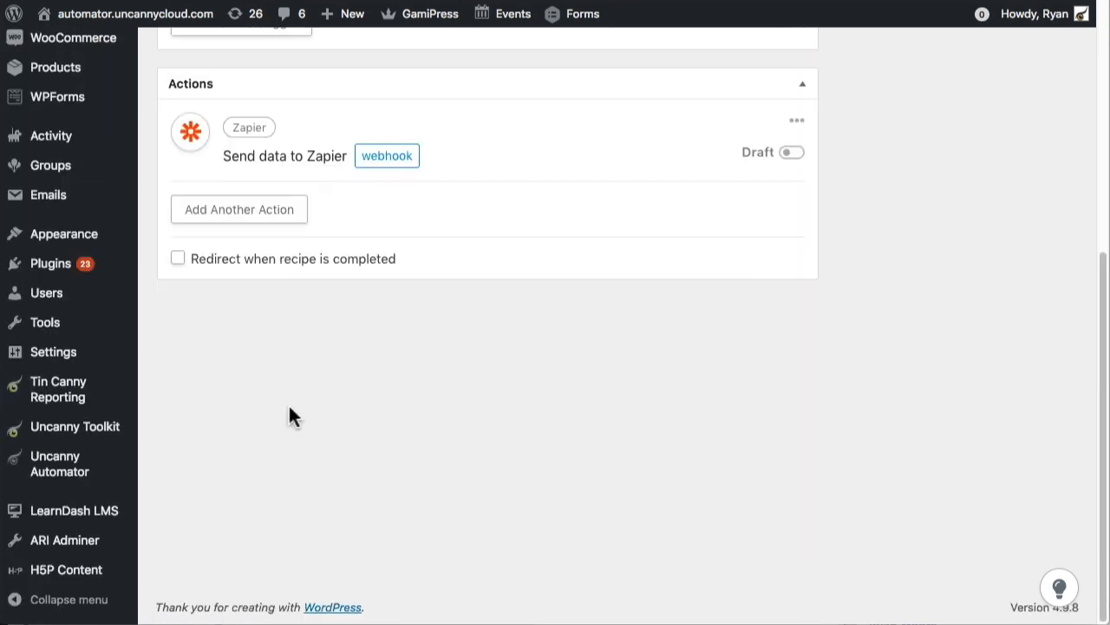
Reopen the saved webhook action's settings and send a test to Zapier.
click(385, 157)
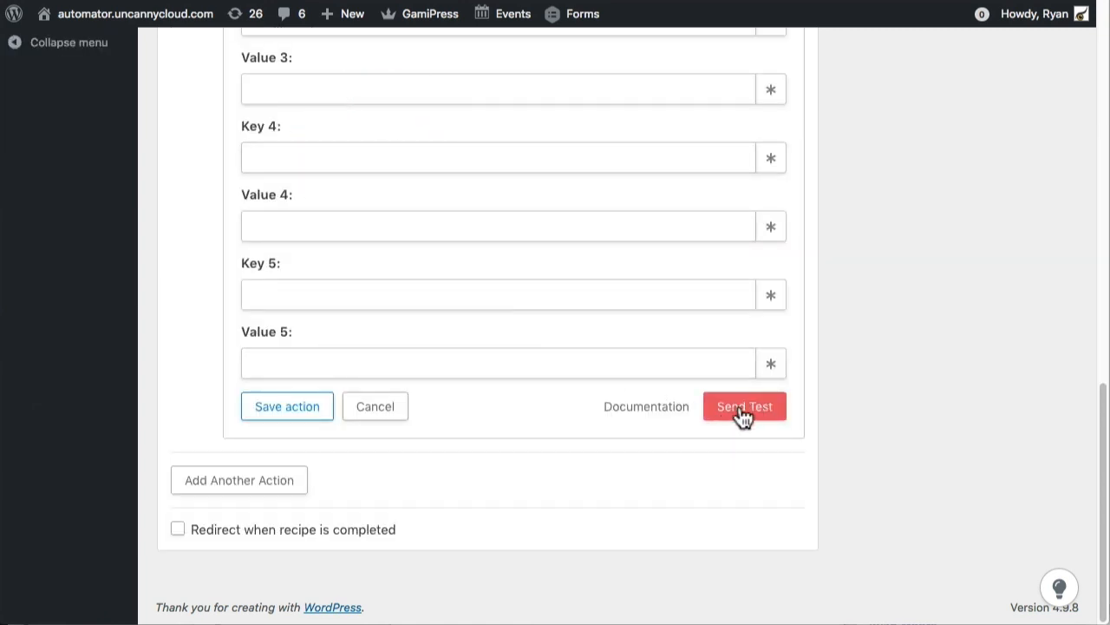
scroll(753, 416, up, 2)
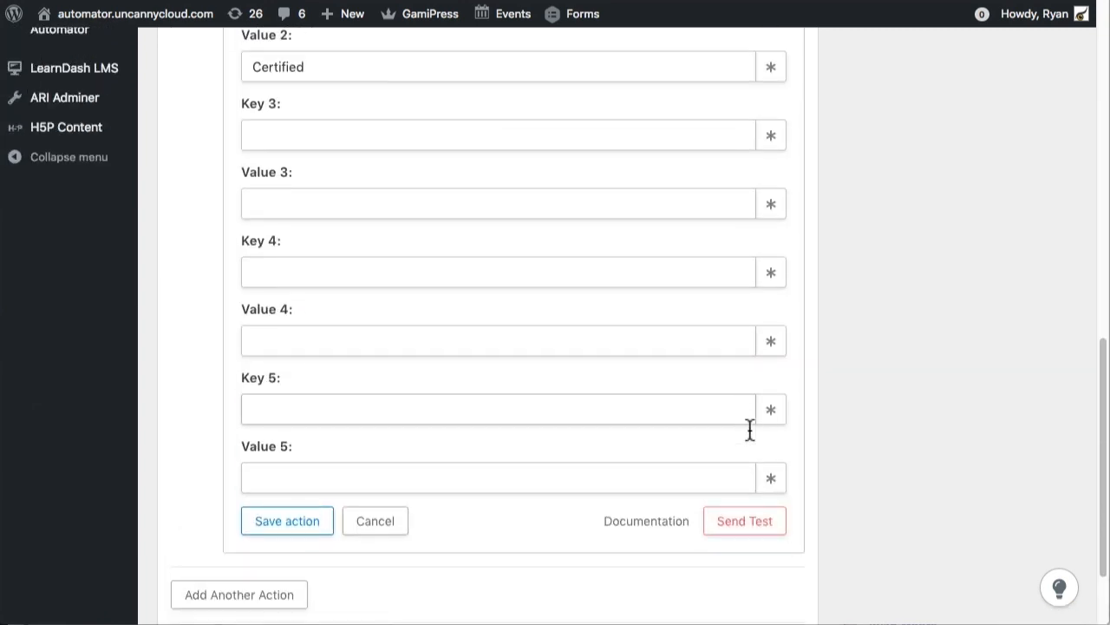
click(746, 527)
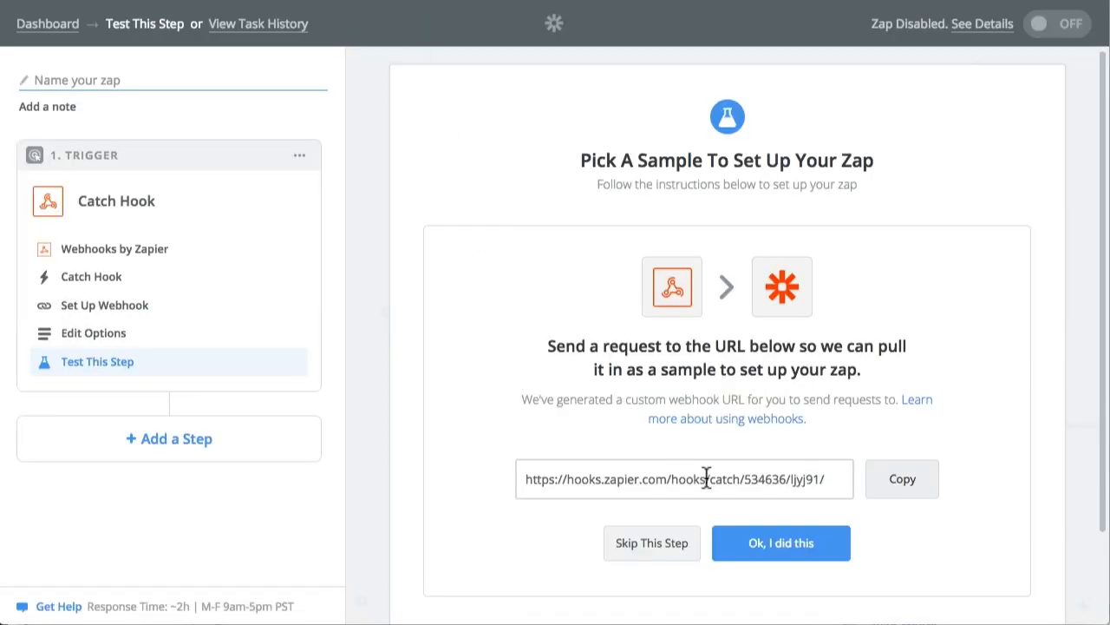
Back in Zapier, pull in the test request, inspect the Hook A sample's fields and accept it for the trigger.
click(793, 548)
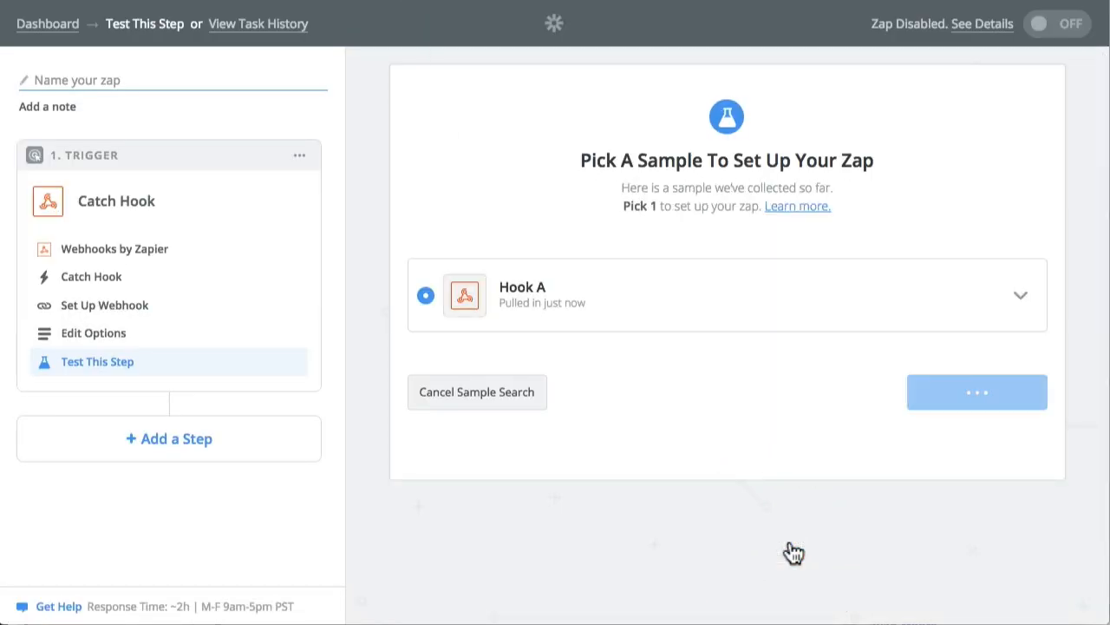
click(1022, 300)
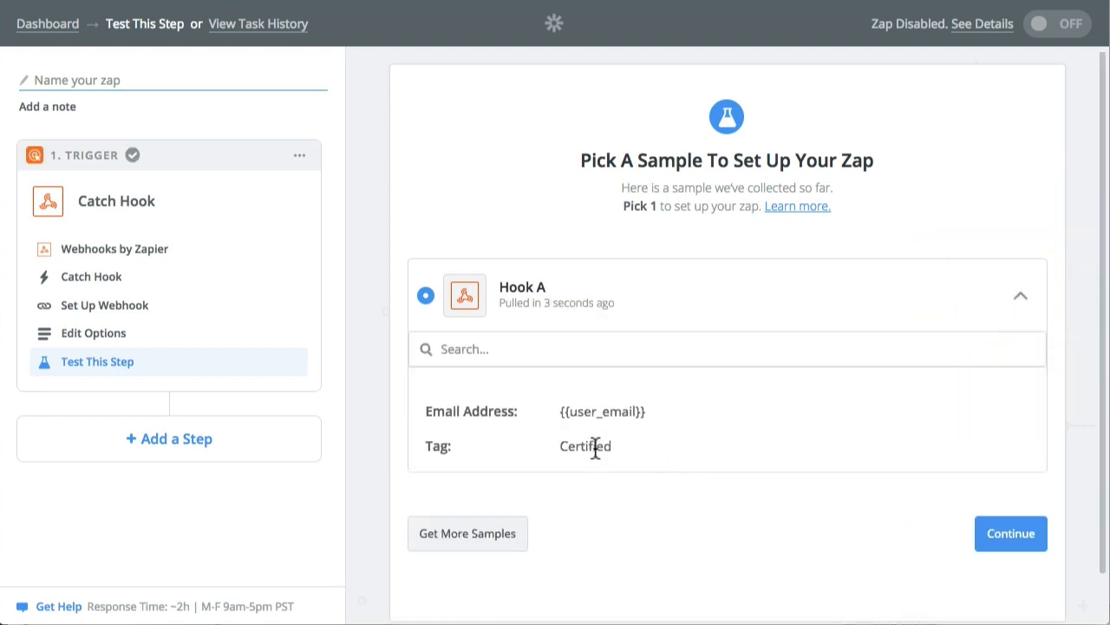
click(1011, 535)
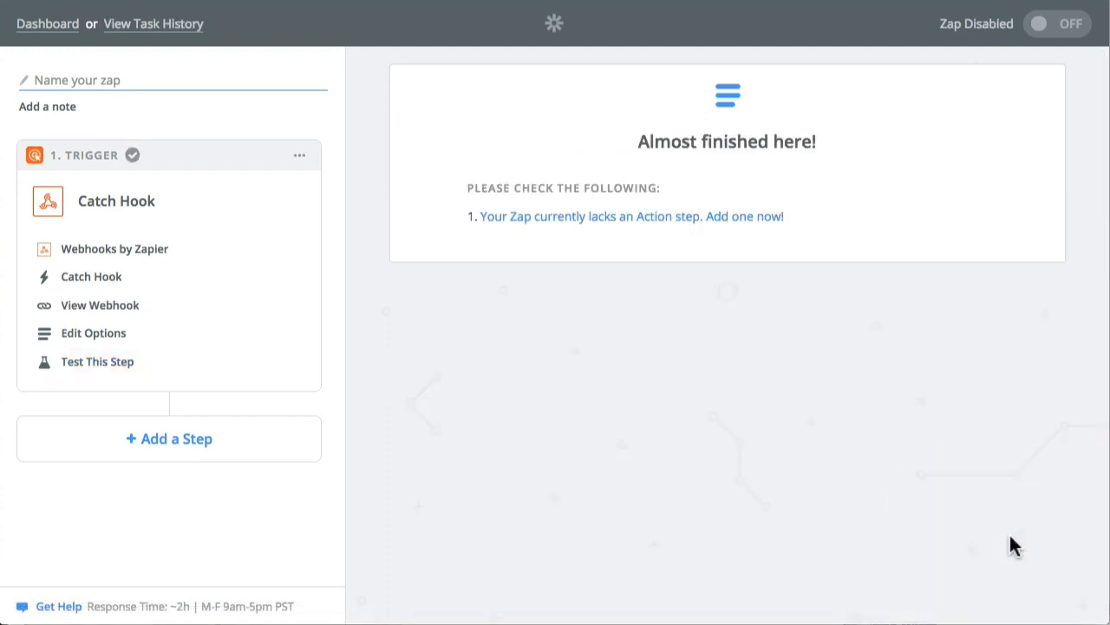
Add an Action/Search step after the Catch Hook trigger and choose ActiveCampaign as its app.
click(200, 452)
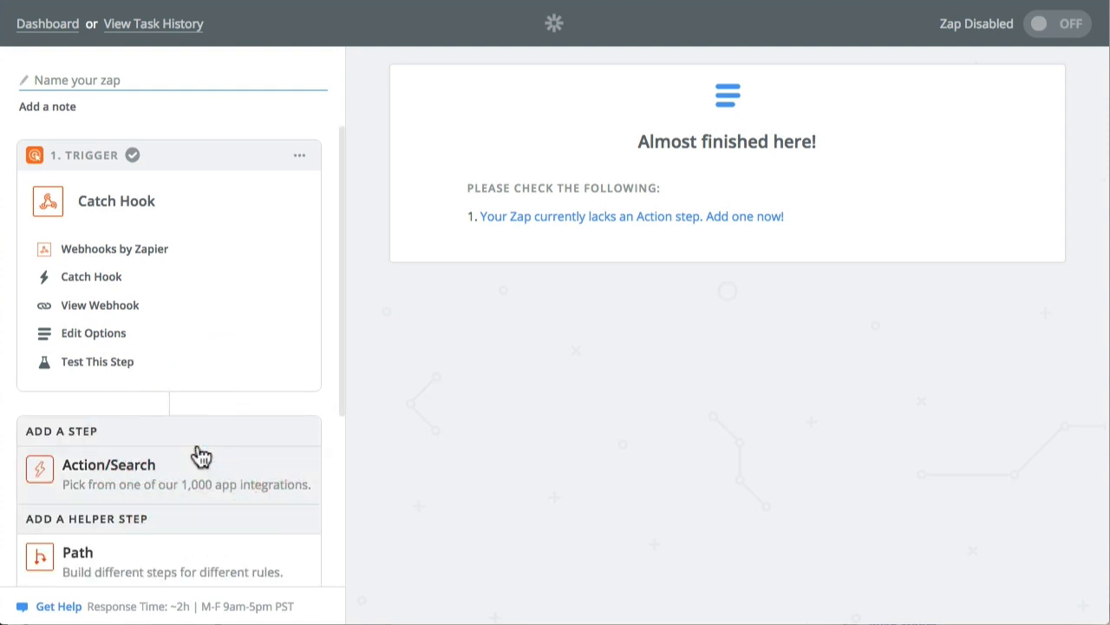
scroll(200, 446, down, 2)
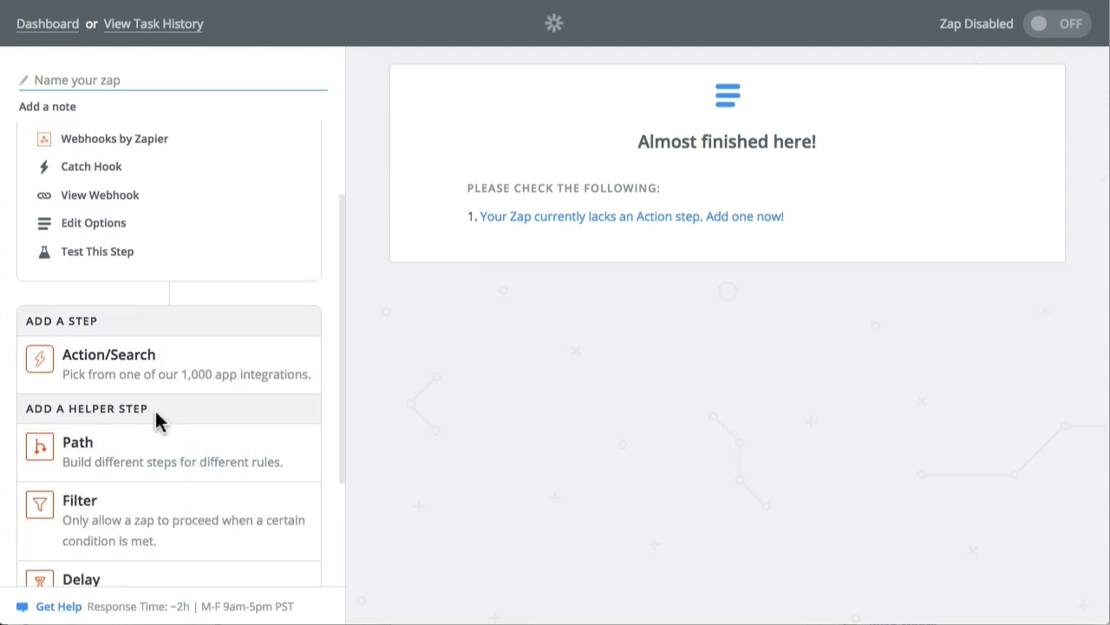
click(172, 374)
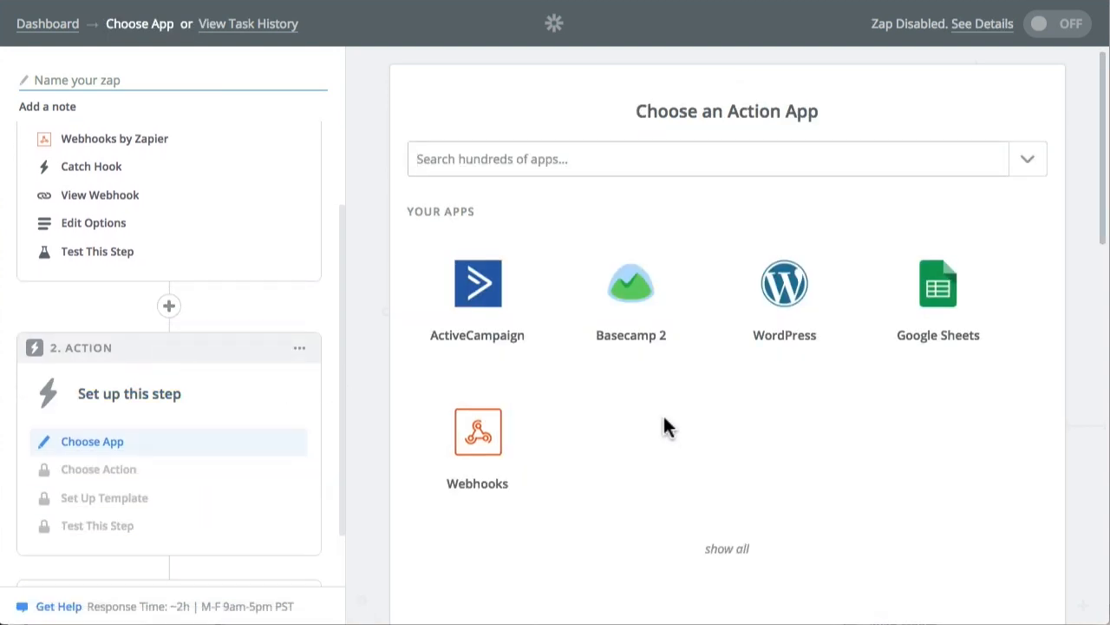
click(491, 307)
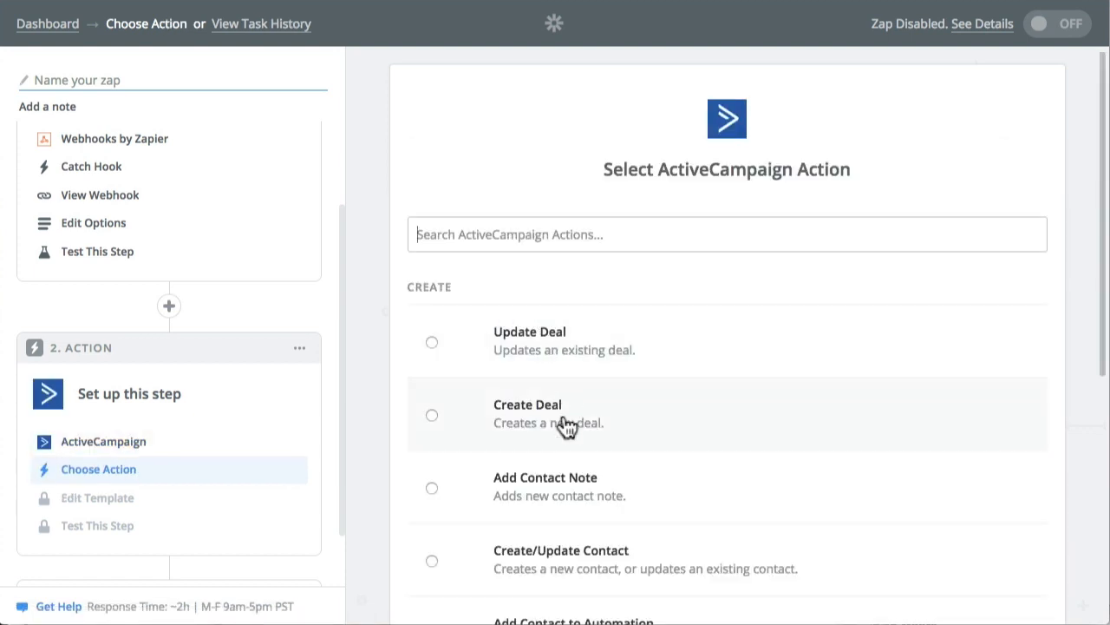
Choose Create/Update Contact as the action, select the ActiveCampaign account added 3 years ago, and save both choices.
scroll(558, 483, down, 1)
click(553, 531)
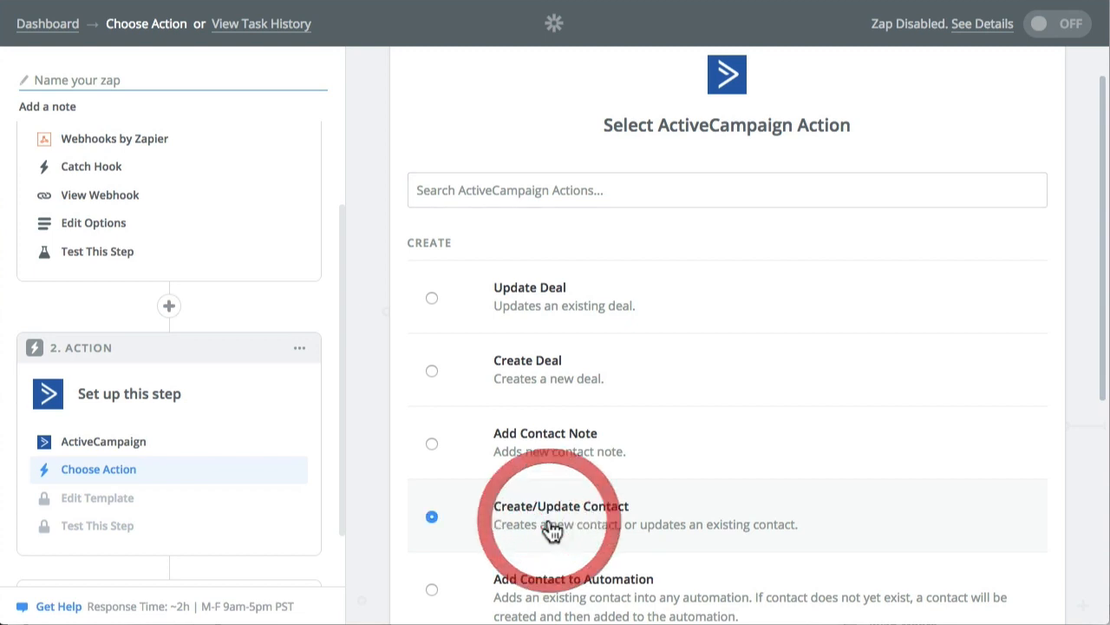
scroll(835, 399, down, 2)
scroll(835, 399, down, 4)
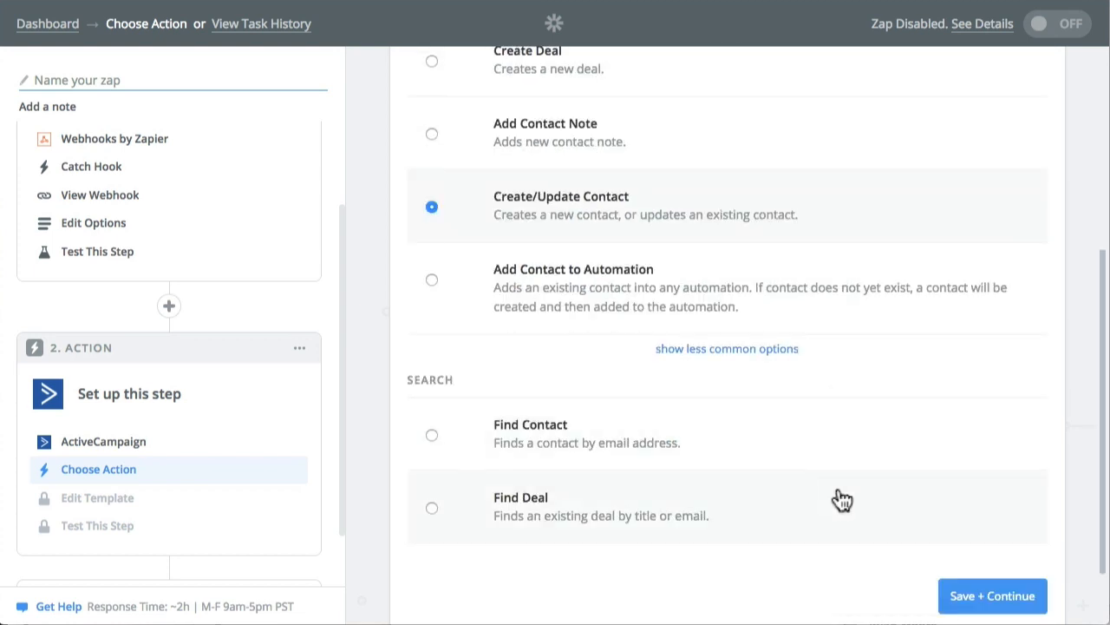
click(1006, 595)
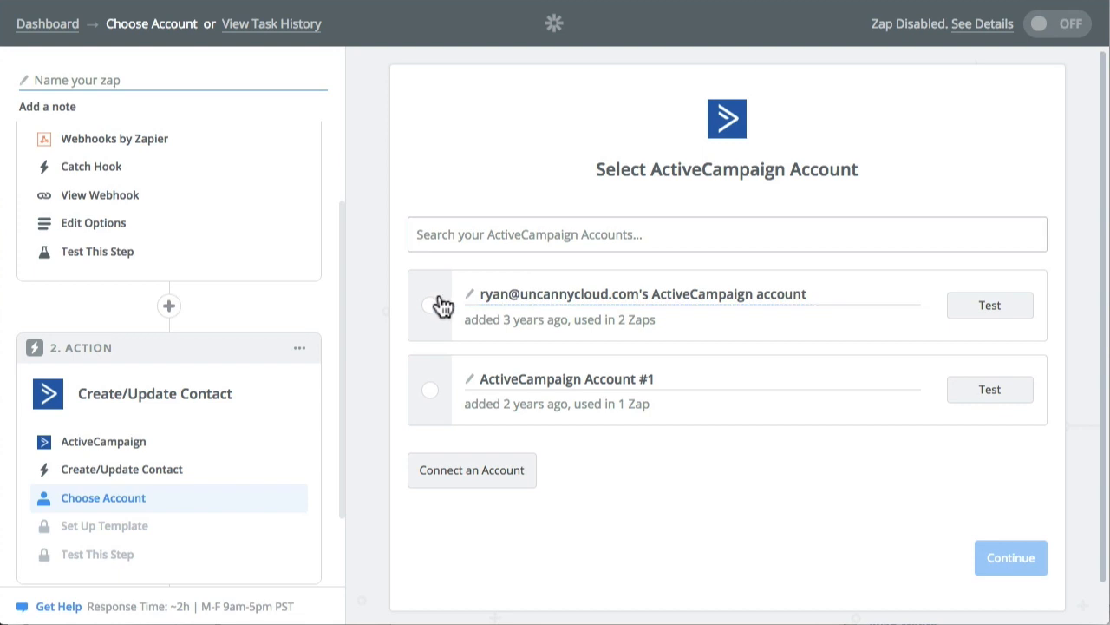
click(435, 306)
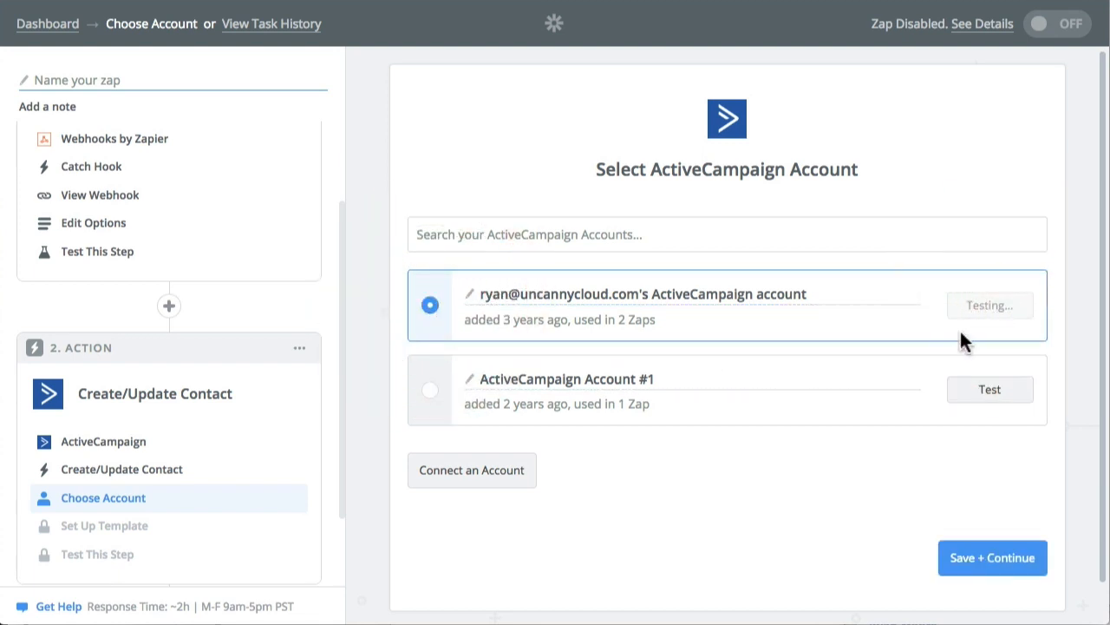
click(990, 564)
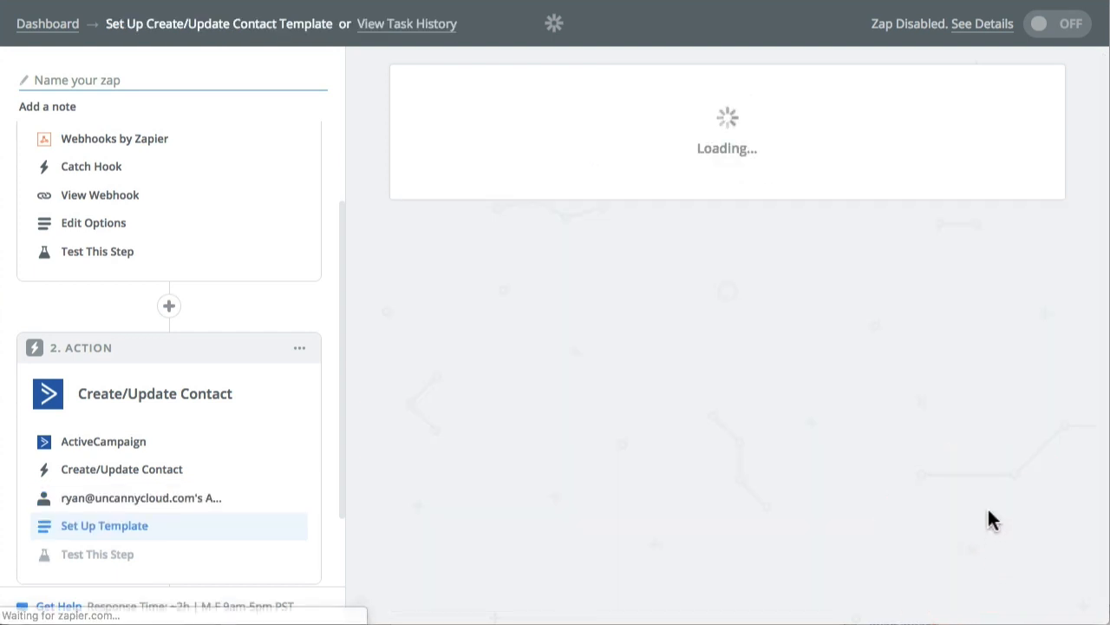
Set the contact's List to Pro Buyers and map Email Address to the Catch Hook's Email Address value.
scroll(814, 338, down, 2)
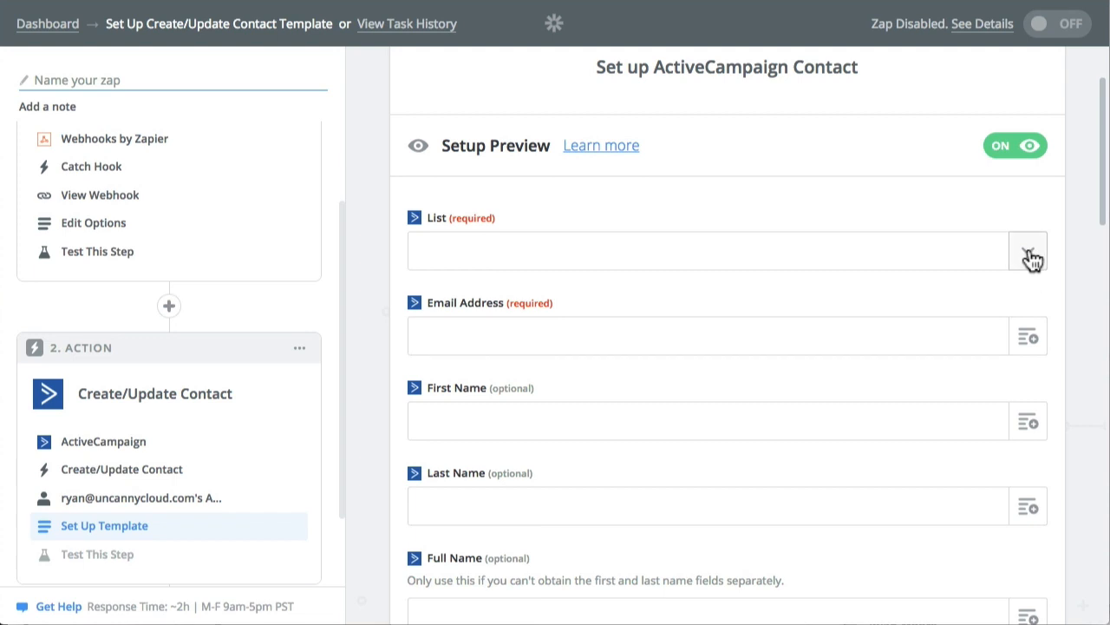
click(1029, 255)
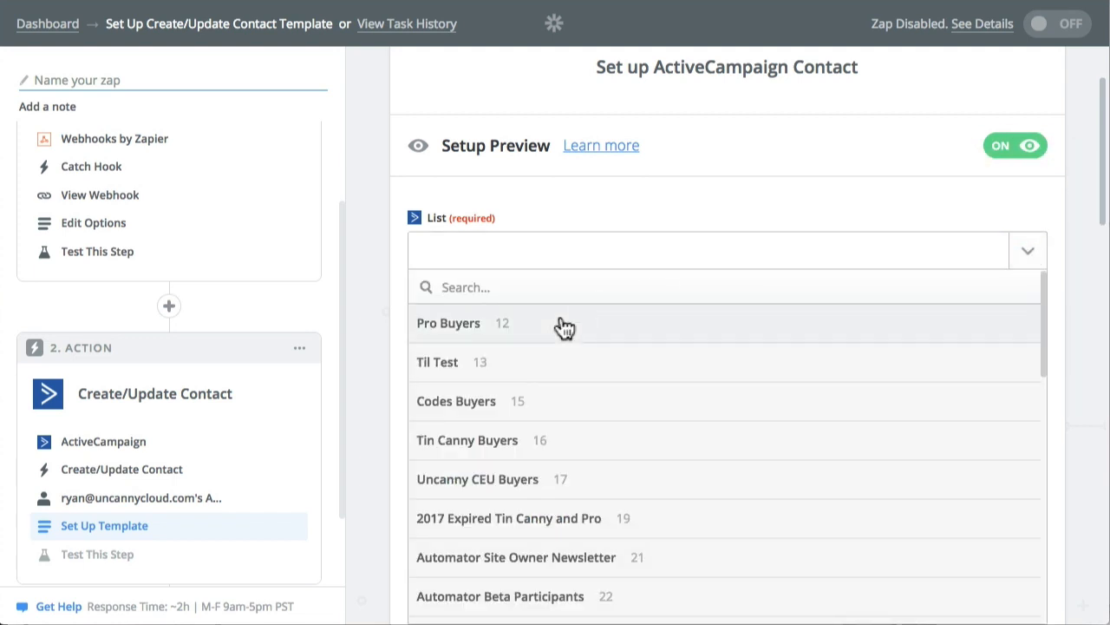
click(521, 322)
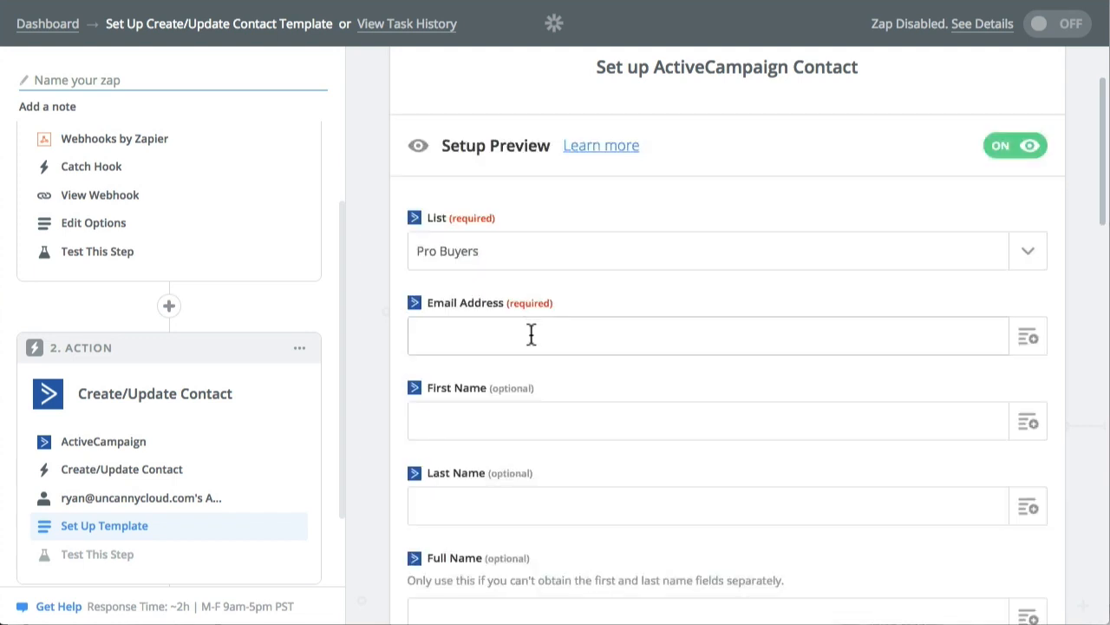
click(1028, 337)
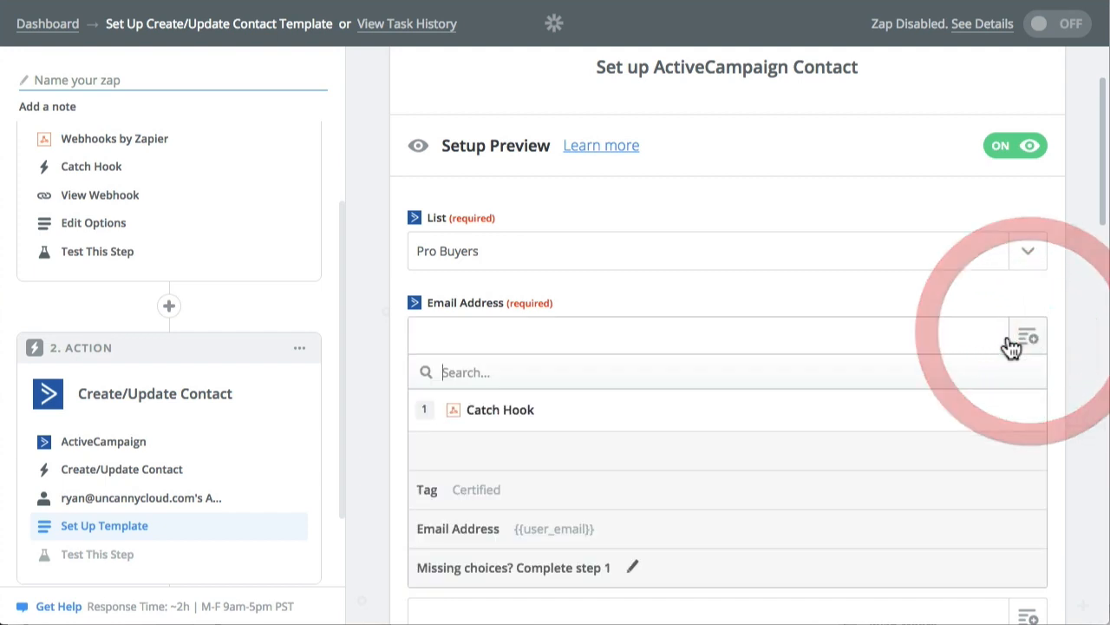
click(484, 529)
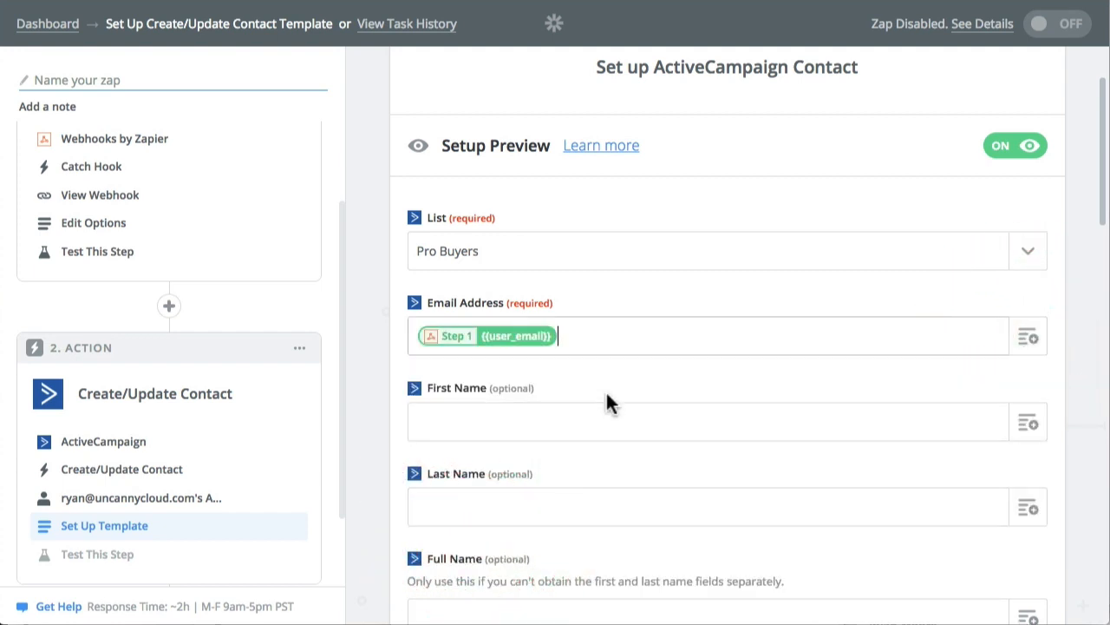
Map the Tags field to the Catch Hook's Tag value, leave the remaining optional fields empty, and continue to the test.
scroll(605, 395, down, 1)
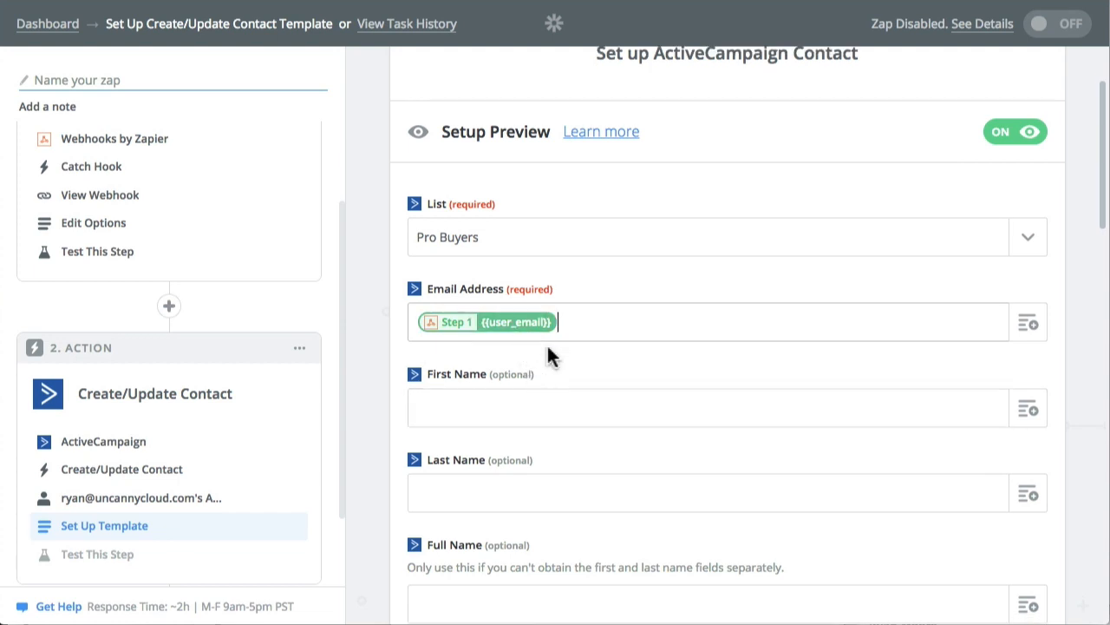
scroll(622, 394, down, 3)
scroll(626, 403, down, 5)
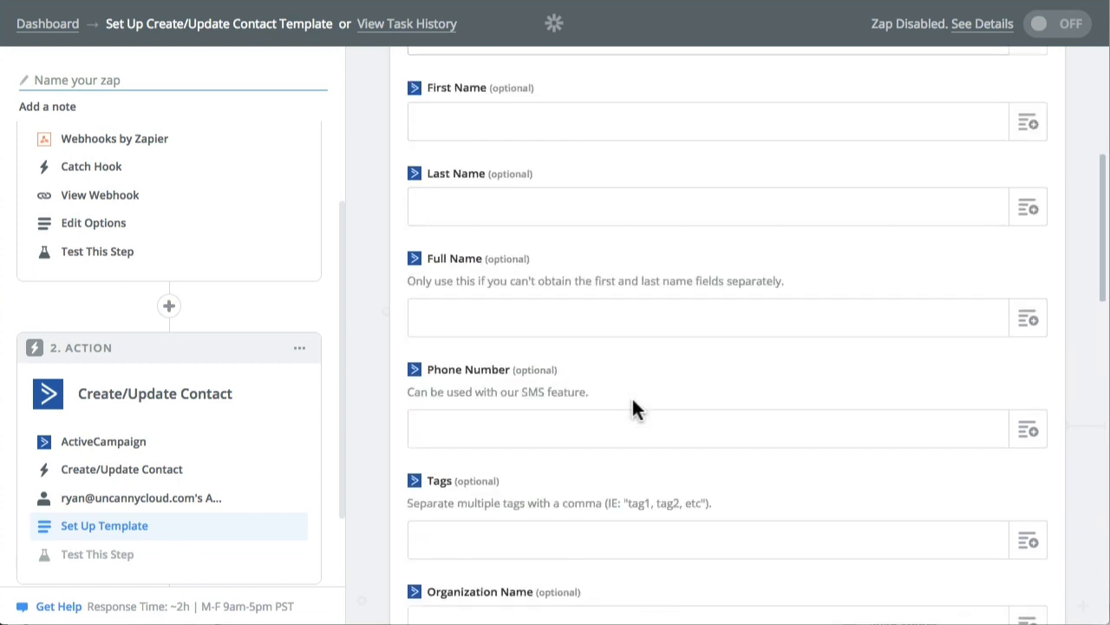
click(1027, 481)
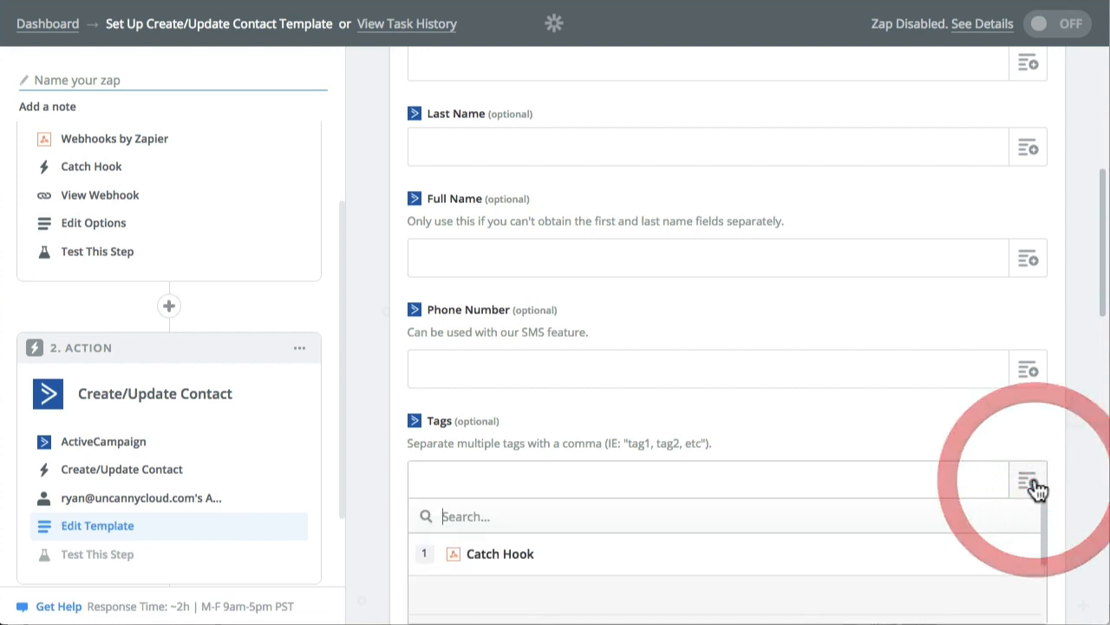
click(564, 556)
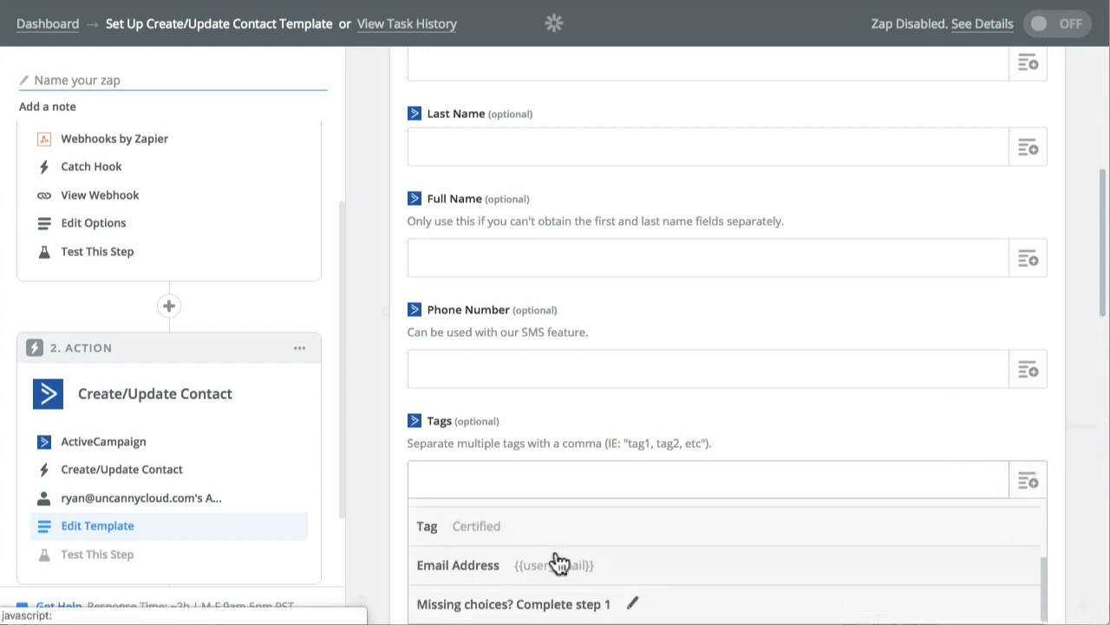
click(469, 526)
scroll(375, 326, down, 1)
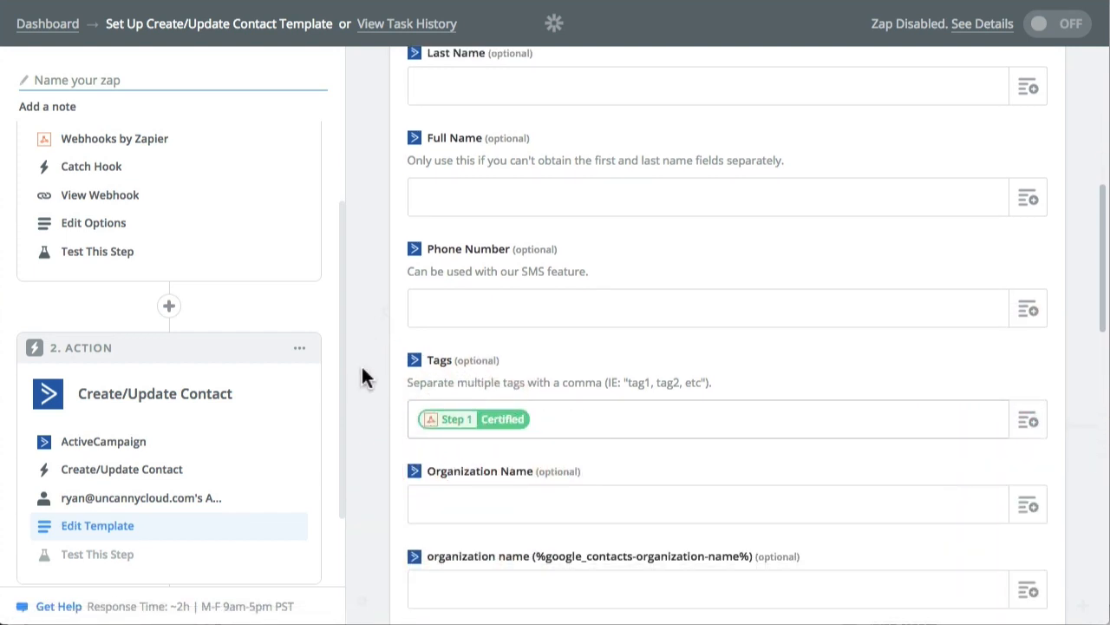
scroll(364, 377, down, 3)
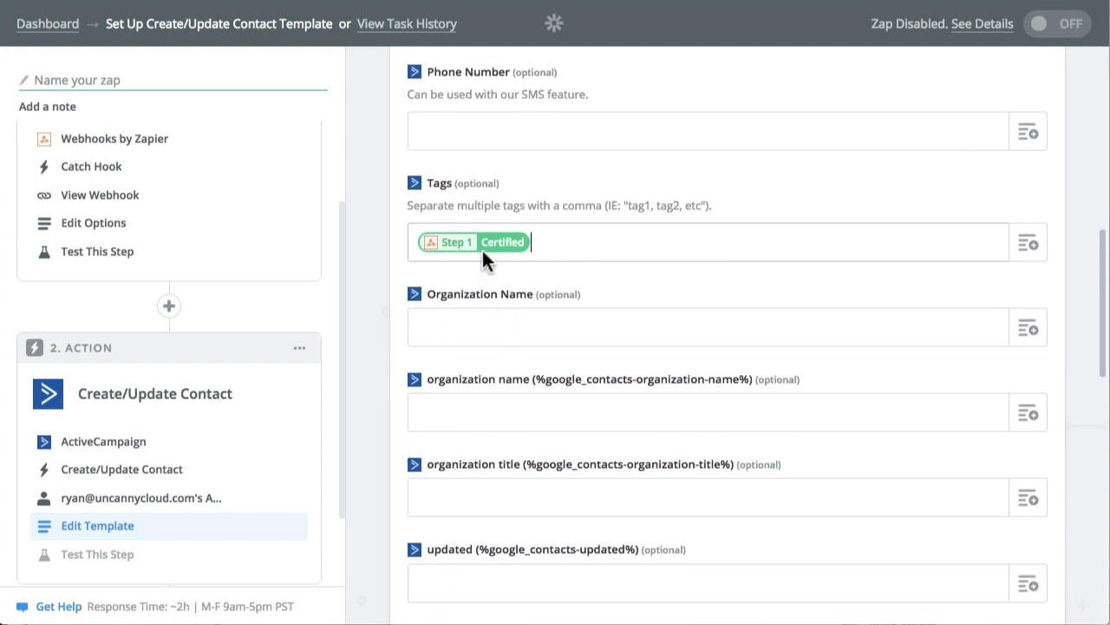
scroll(482, 250, down, 1)
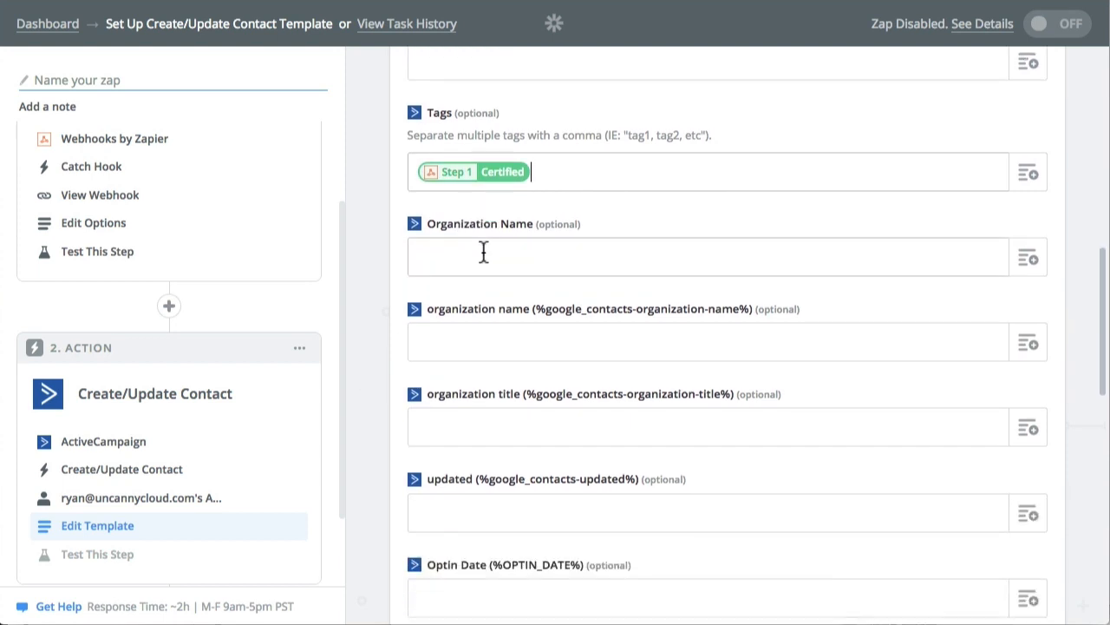
scroll(483, 250, down, 2)
scroll(820, 424, down, 5)
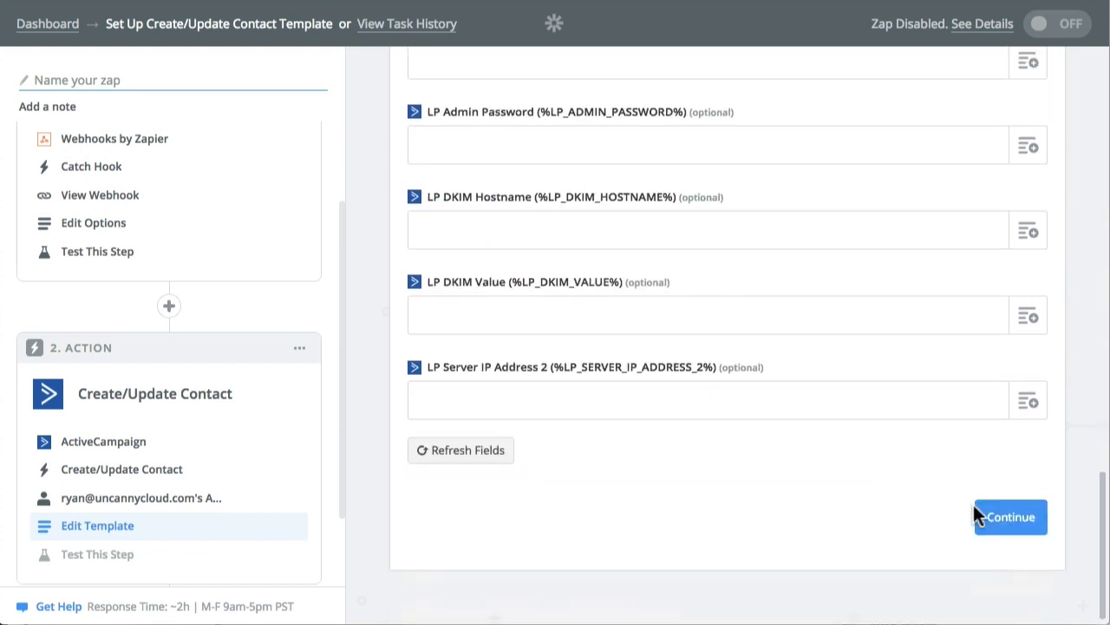
click(1011, 518)
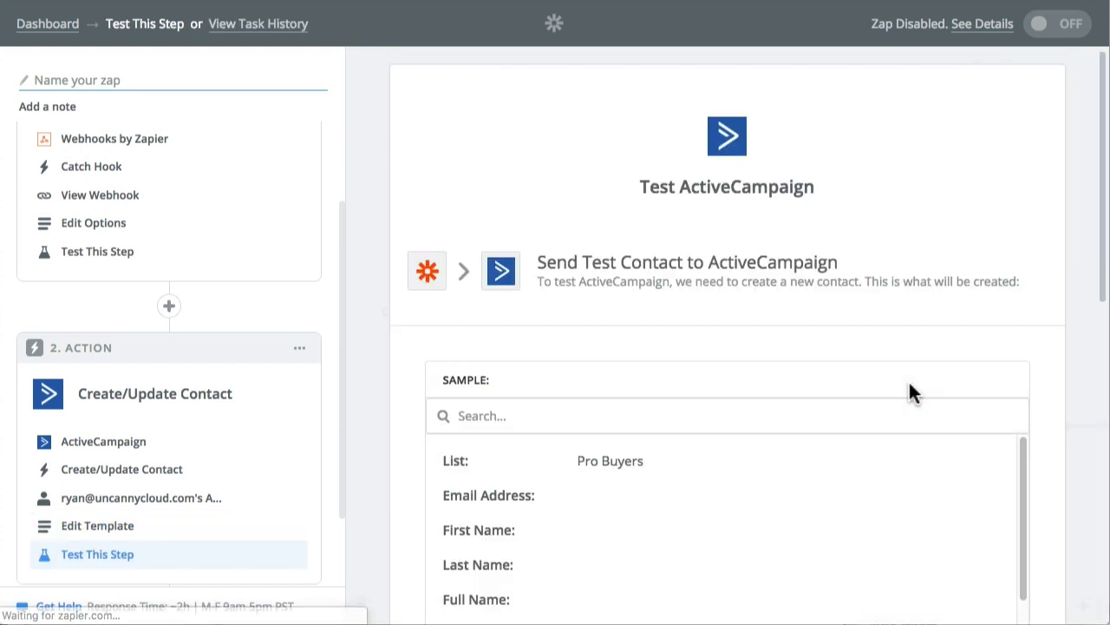
Review the sample contact, skip the ActiveCampaign test and finish the action setup.
scroll(717, 251, down, 6)
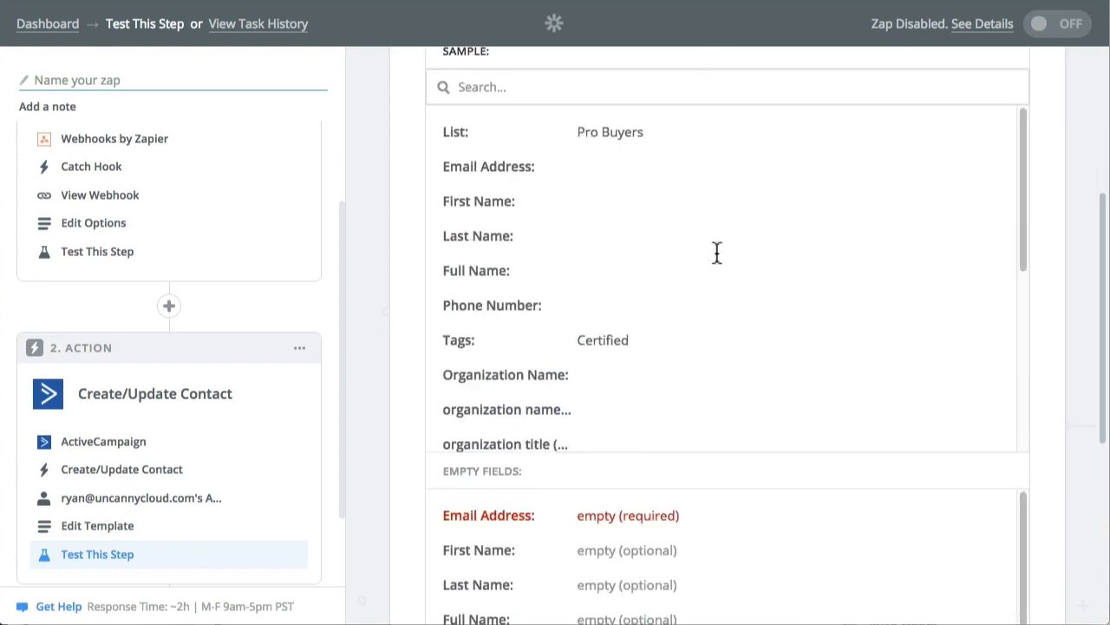
scroll(1027, 468, down, 5)
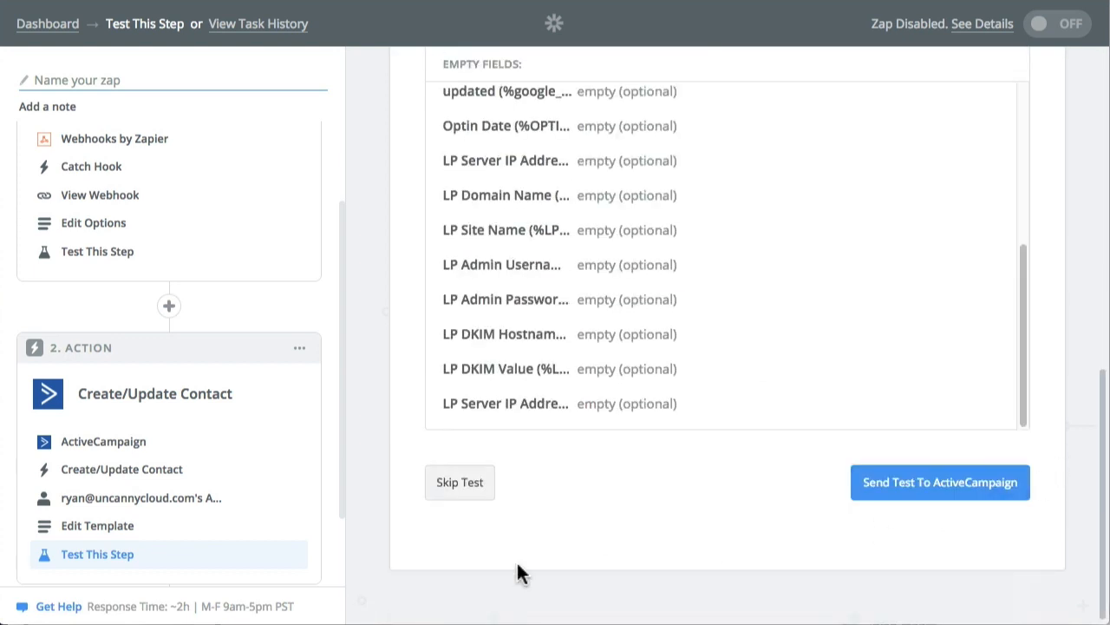
click(460, 484)
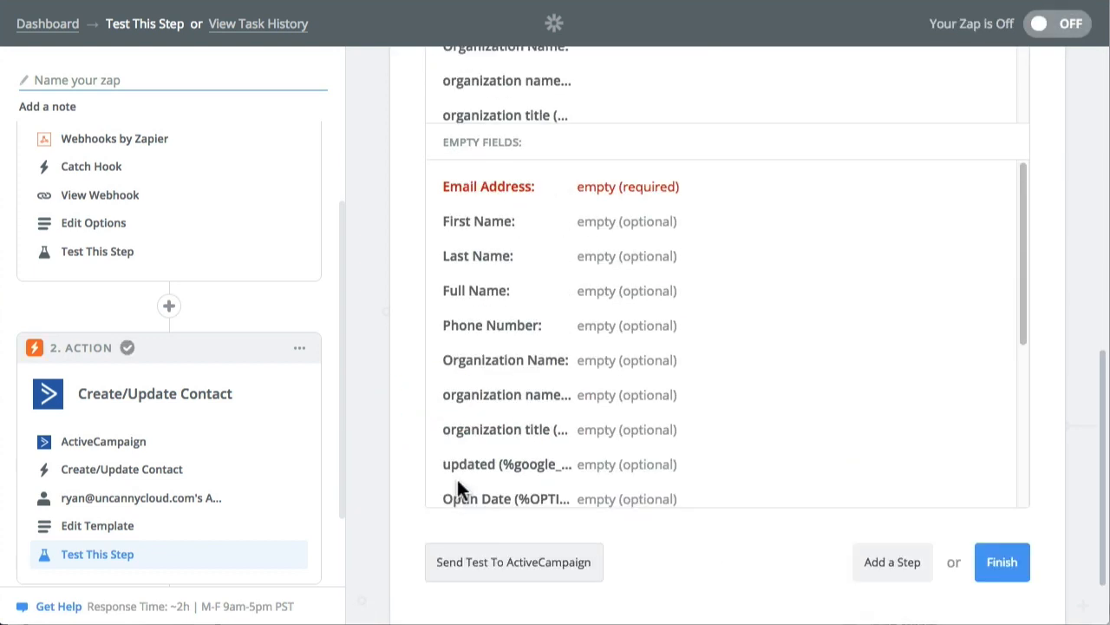
click(1002, 564)
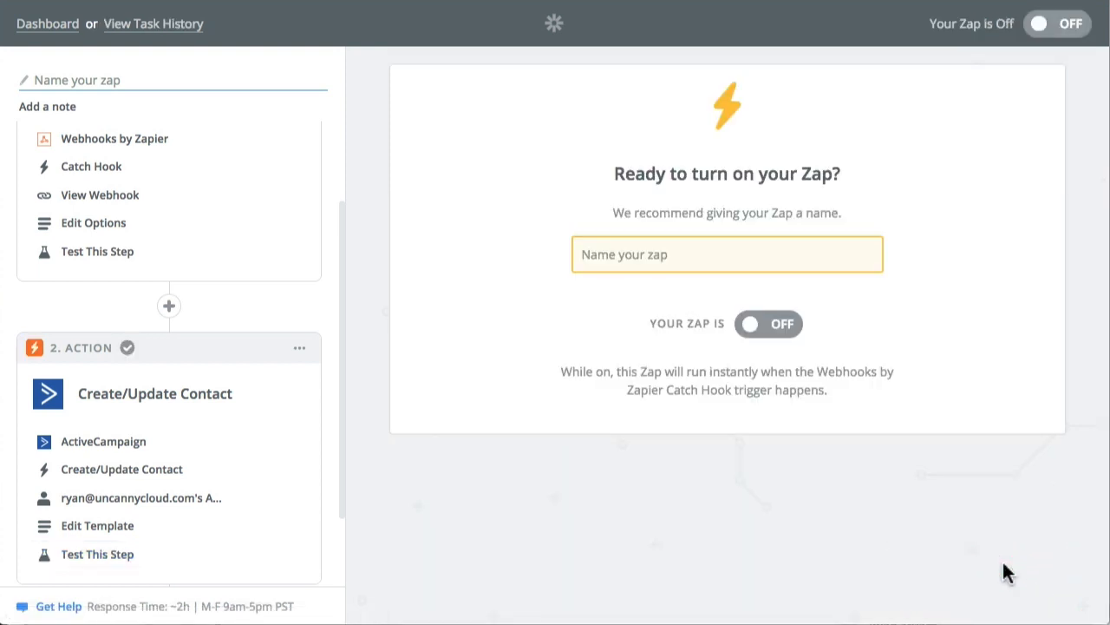
Name the Zap "Send Certification Tag" and turn it on.
click(654, 256)
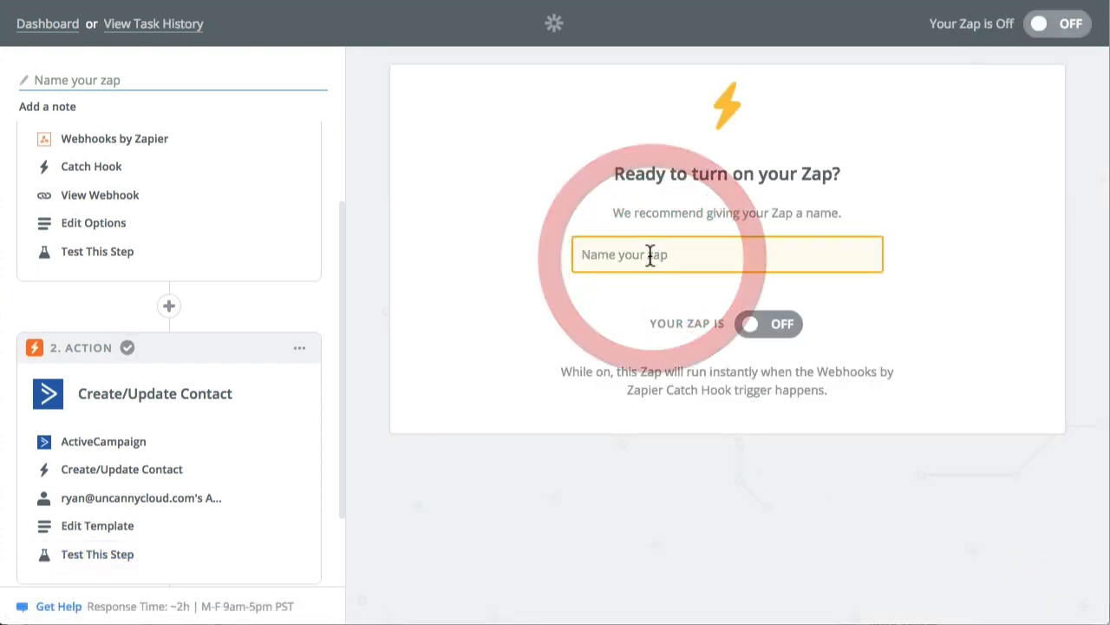
text(Send)
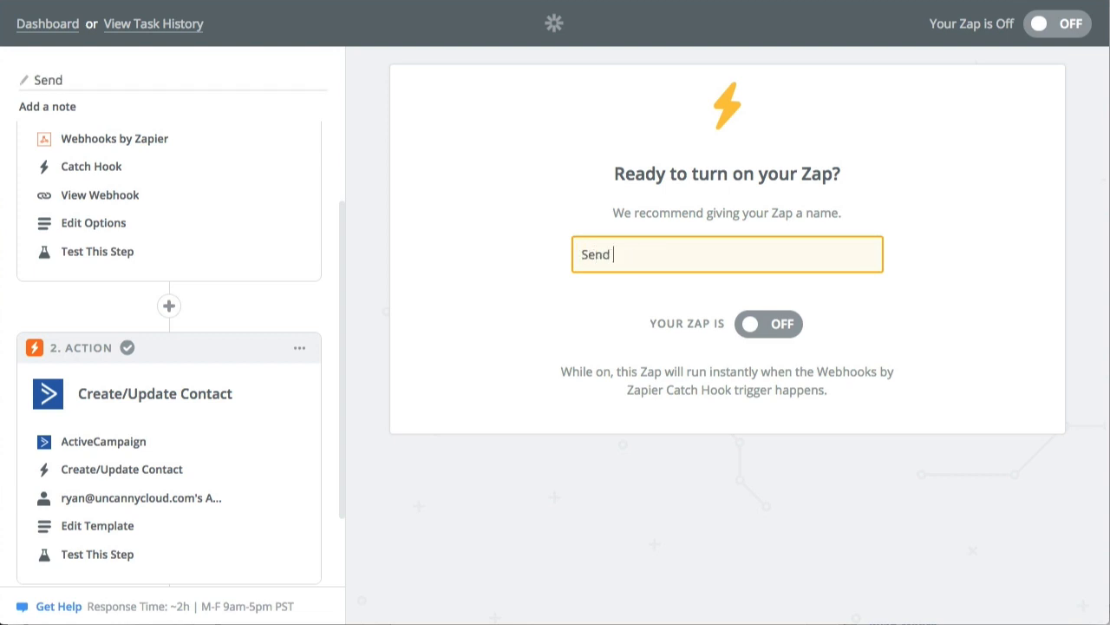
text( Certification T)
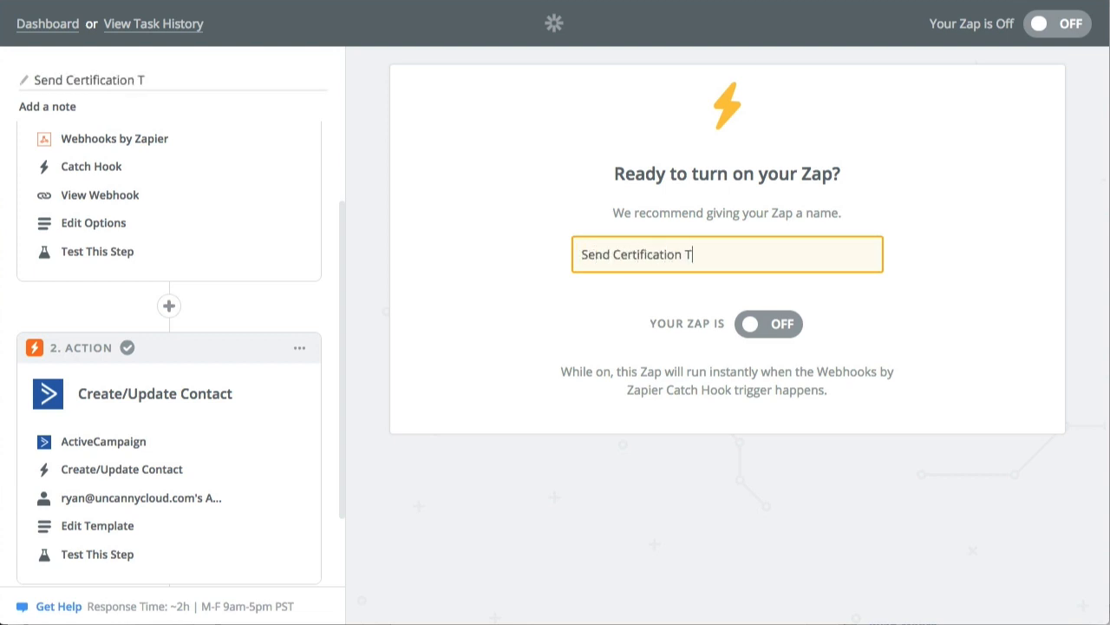
text(ag)
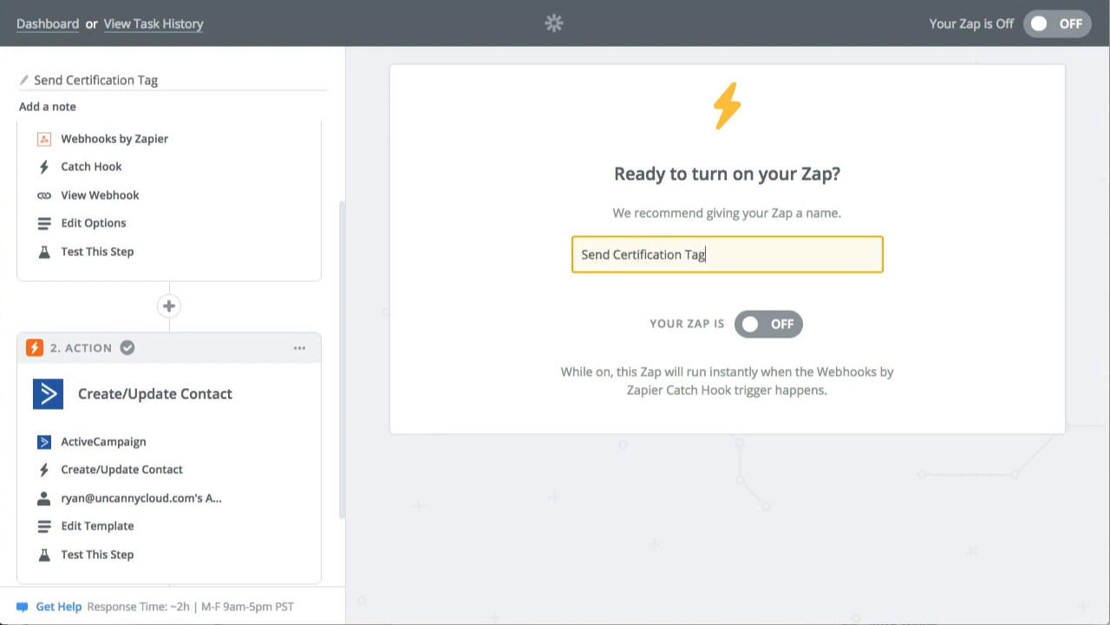
click(785, 325)
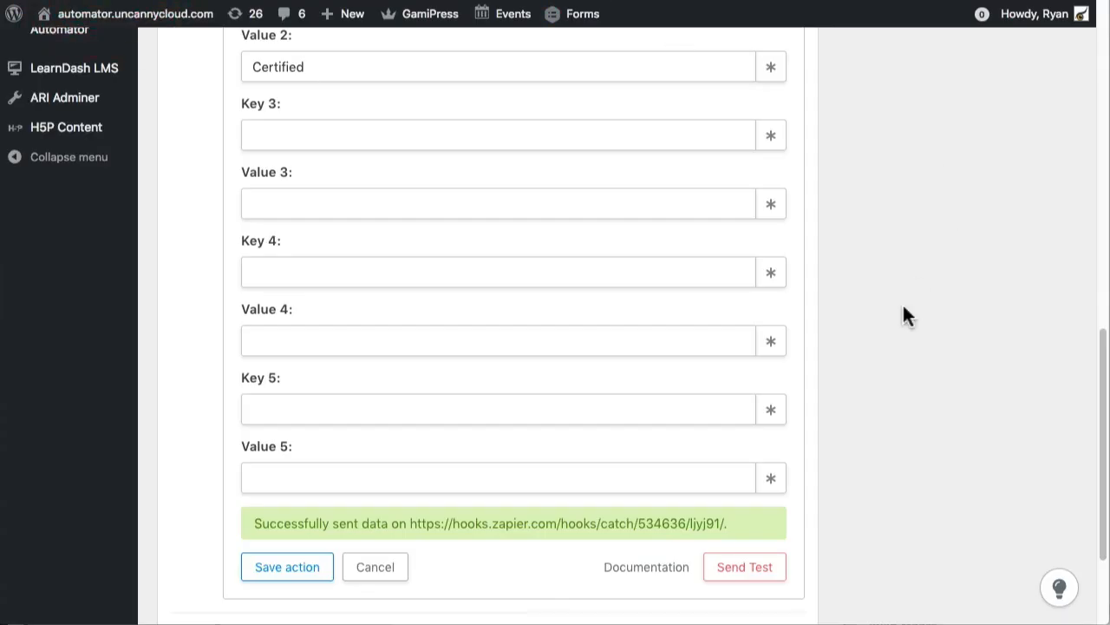
In the WordPress recipe, set the Environmental Awareness, Recycling and Compost triggers, the Zapier action and the recipe itself to Live.
scroll(868, 347, up, 10)
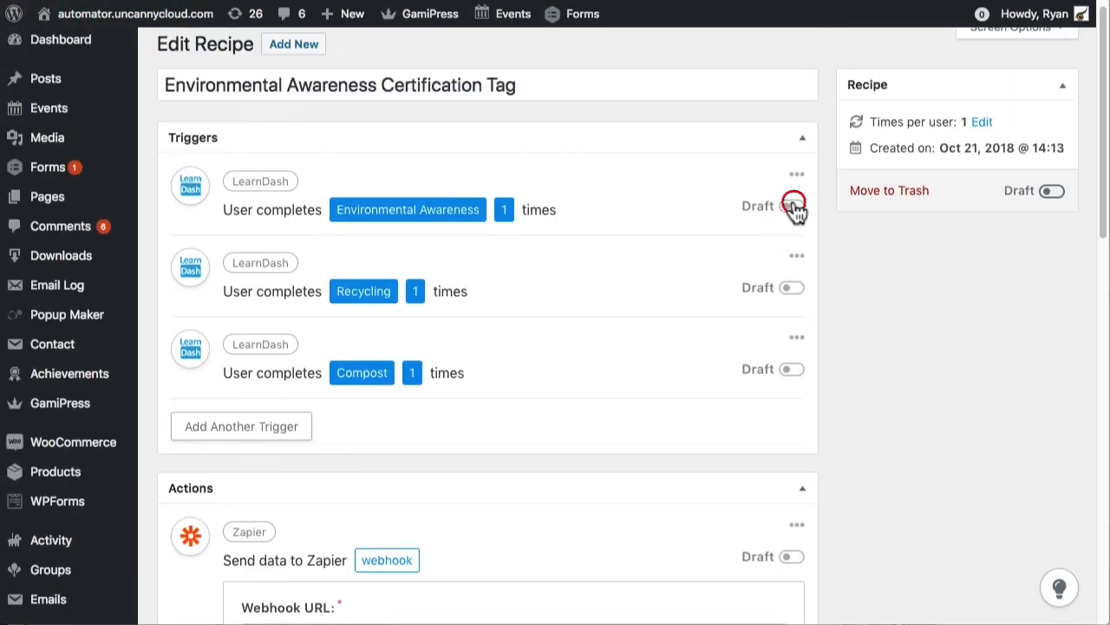
click(794, 206)
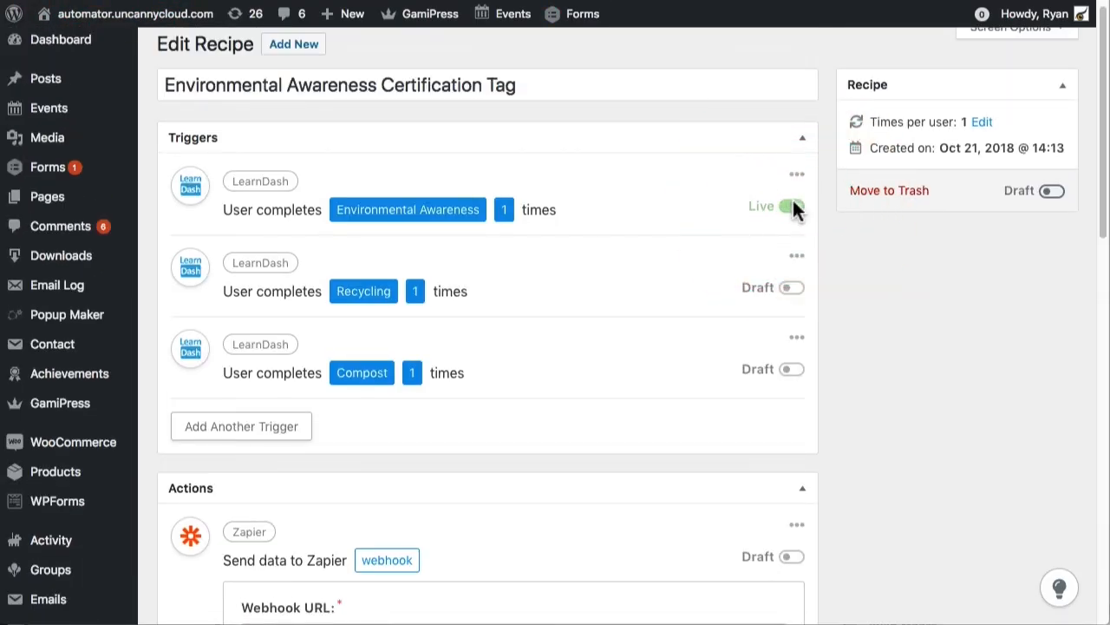
click(791, 288)
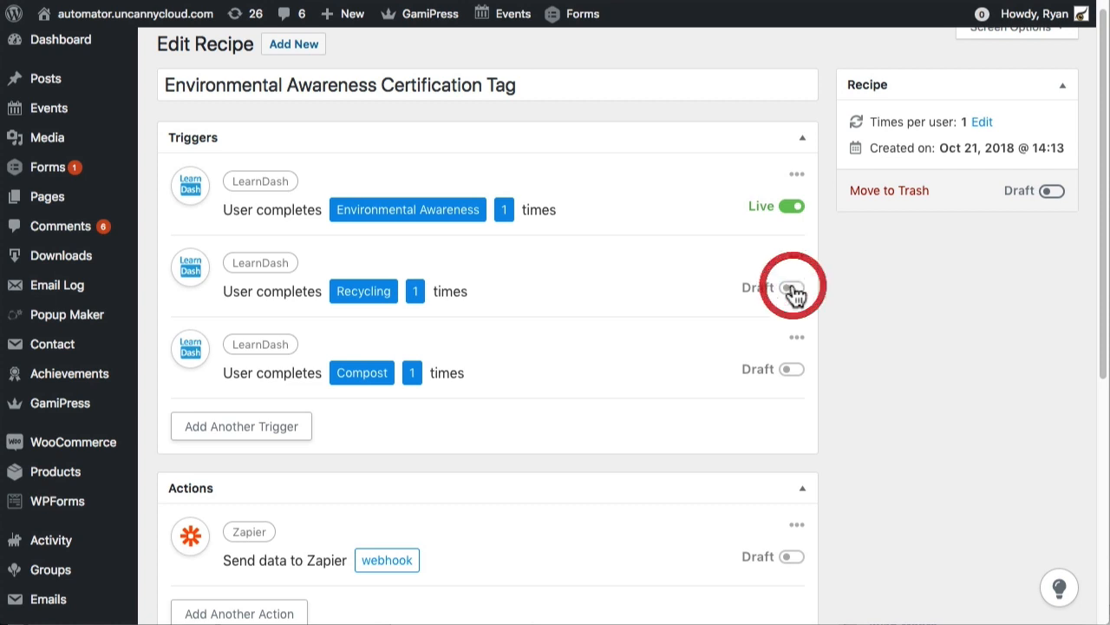
click(791, 371)
click(793, 556)
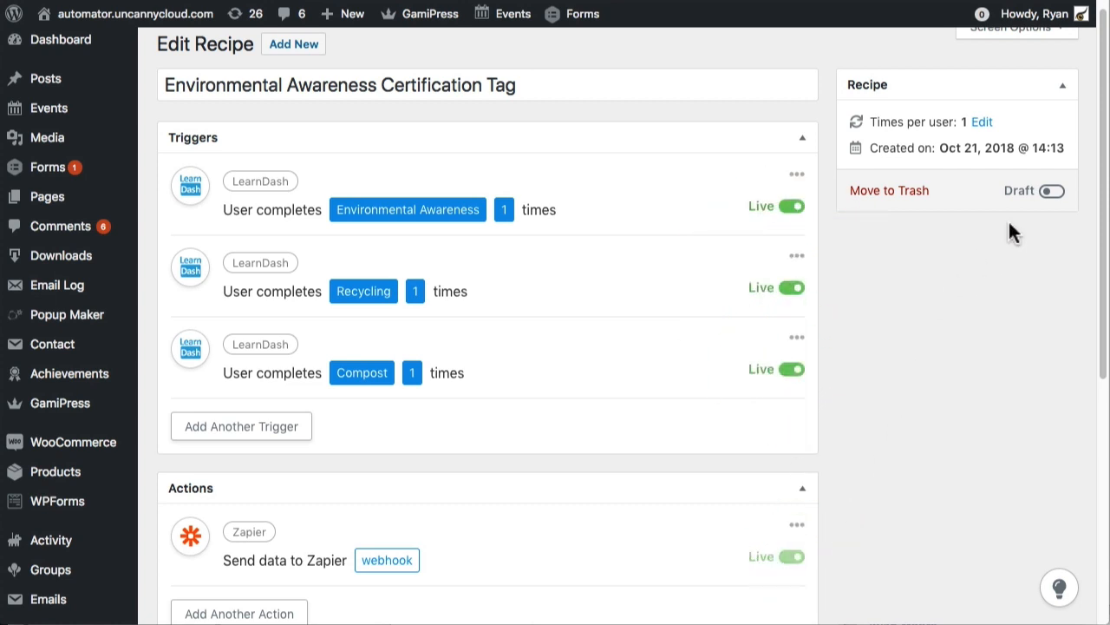
click(1057, 191)
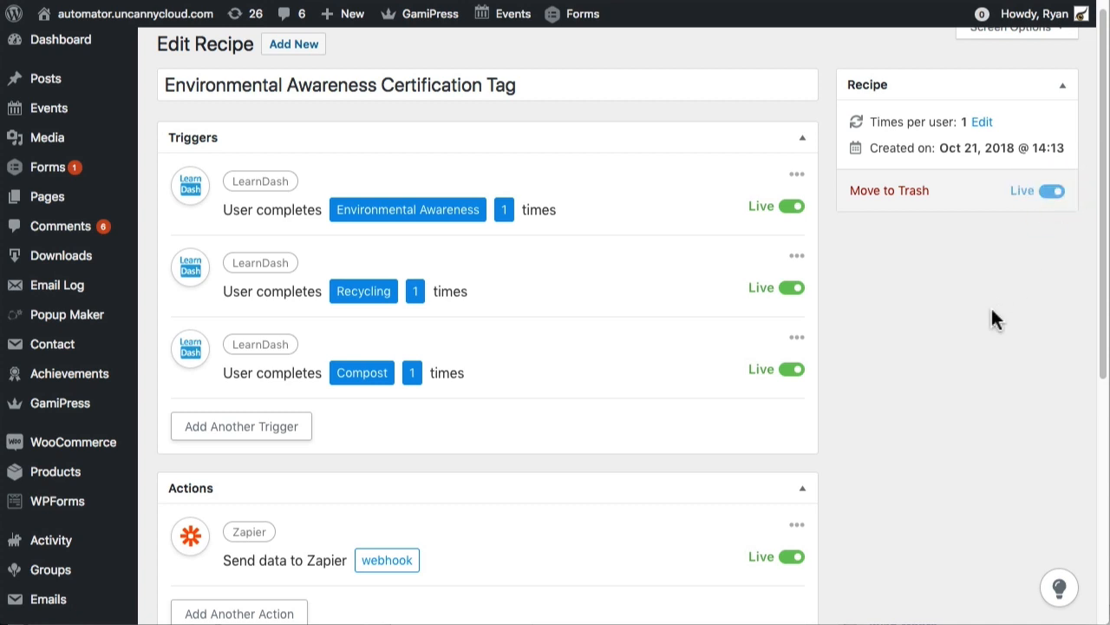
scroll(997, 347, down, 3)
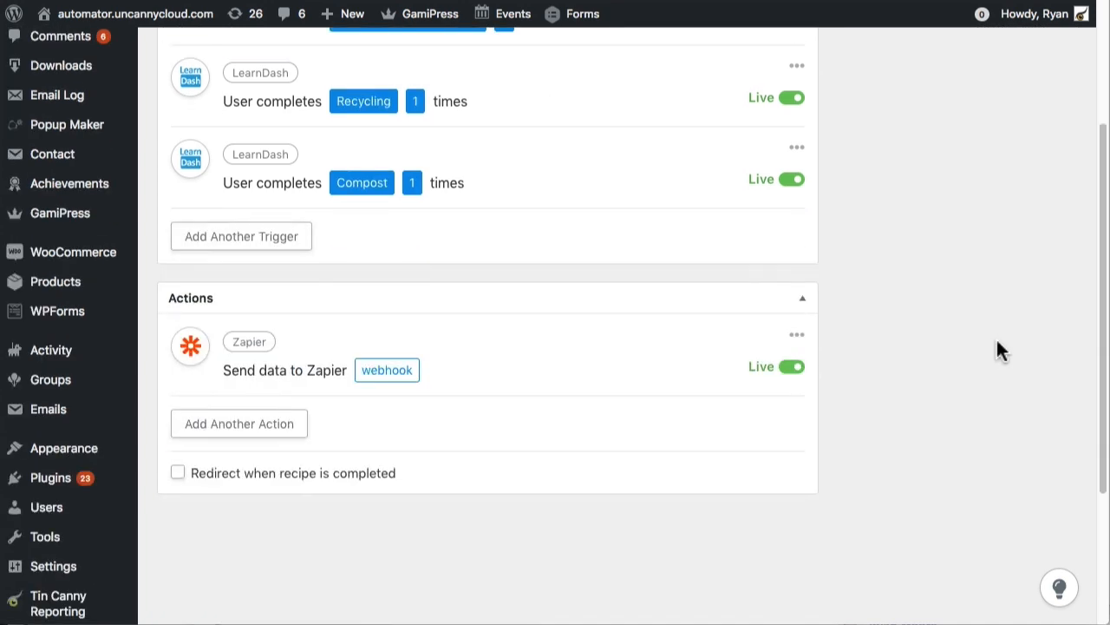